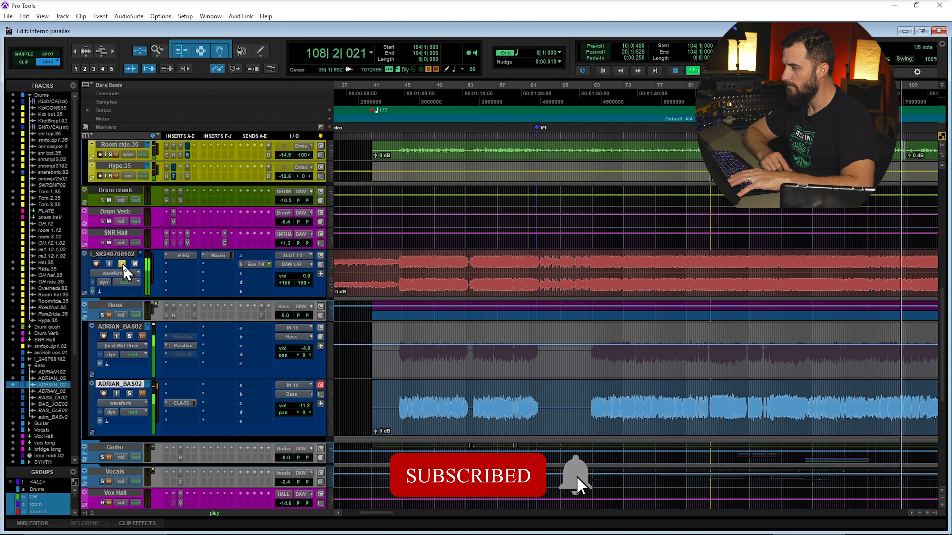
# Solo the Bass folder track in place of the red mix track and play the section back.
pyautogui.press('space')
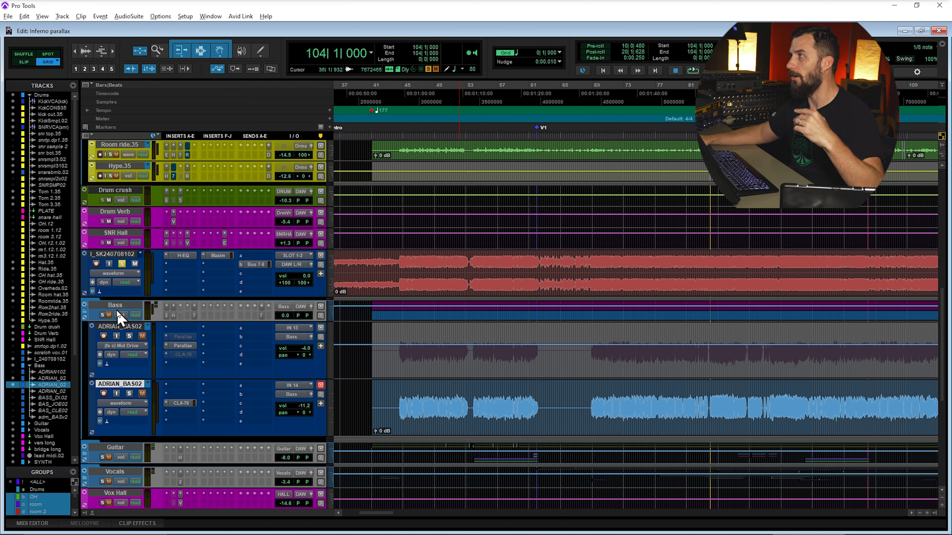
pyautogui.click(117, 316)
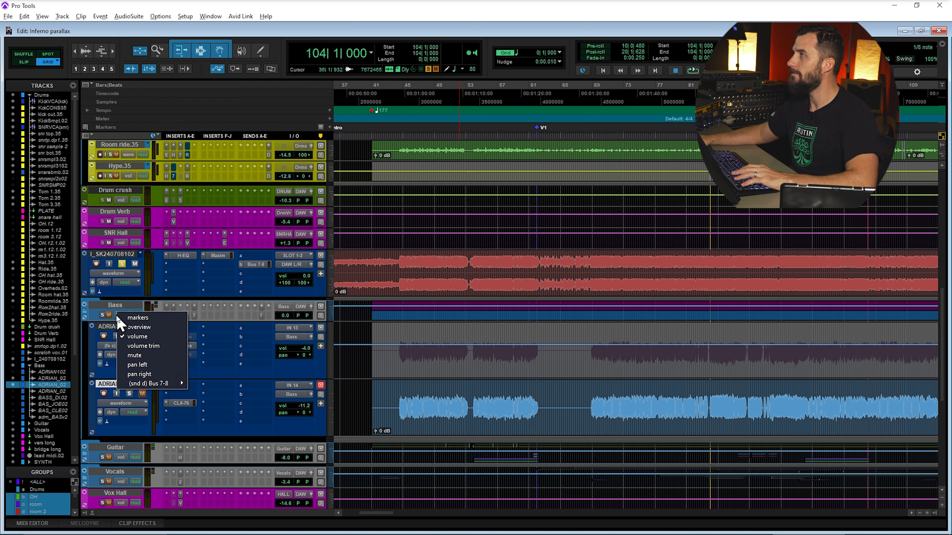
pyautogui.click(99, 314)
pyautogui.click(102, 315)
pyautogui.press('space')
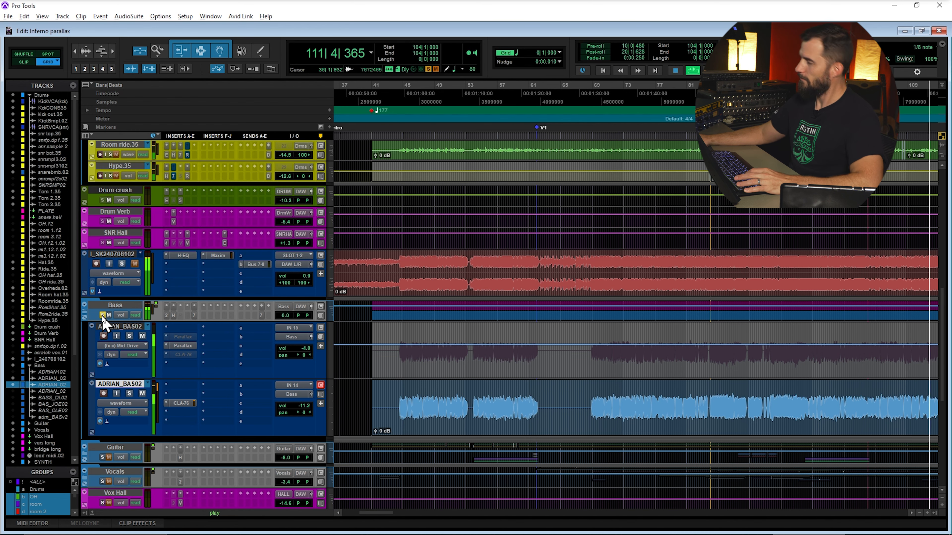
pyautogui.press('space')
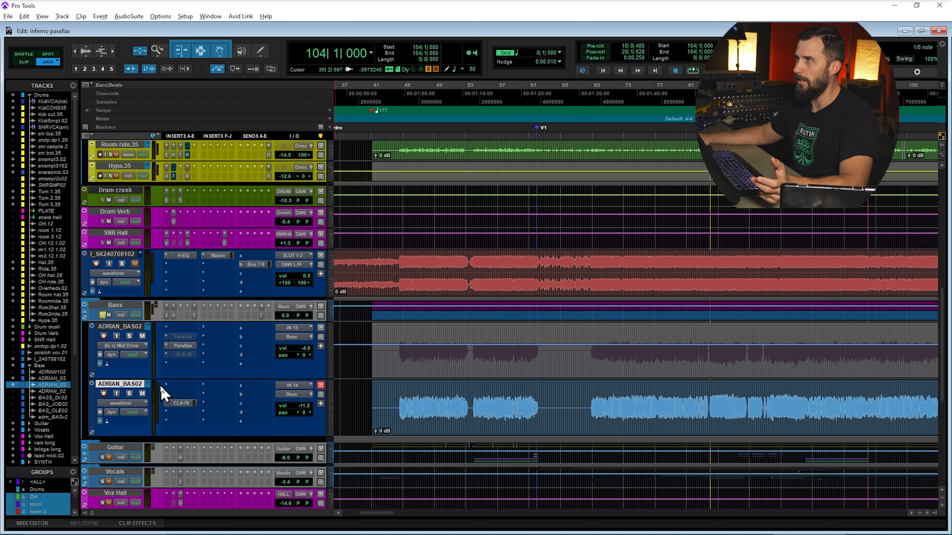
# Solo only the second track inside the Bass folder and audition it.
pyautogui.click(129, 394)
pyautogui.press('space')
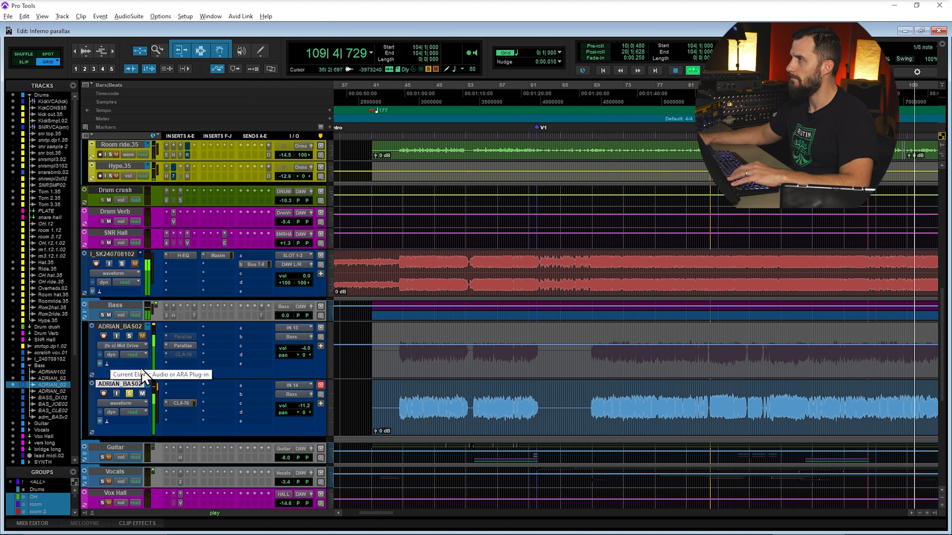
pyautogui.press('space')
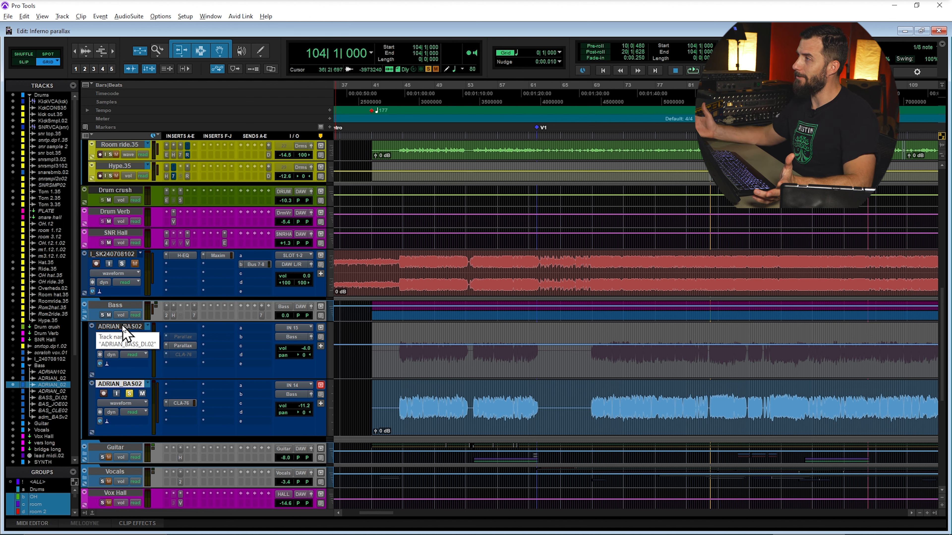
# Solo the whole Bass folder again and mute its second track.
pyautogui.click(102, 315)
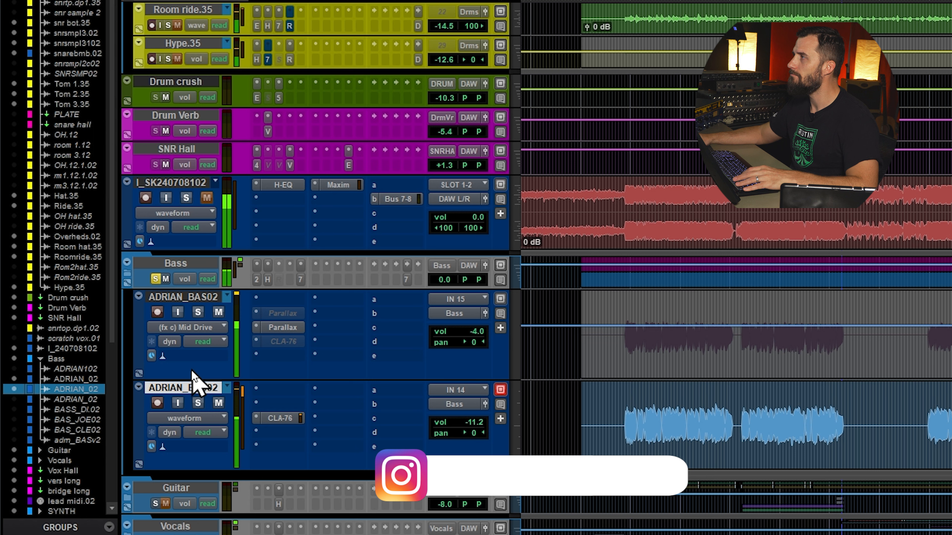
pyautogui.click(219, 403)
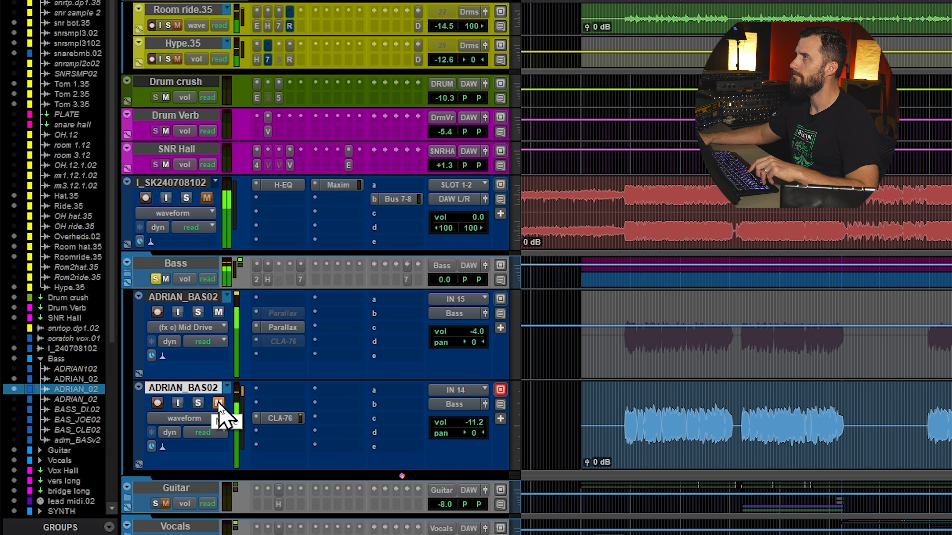
pyautogui.click(219, 403)
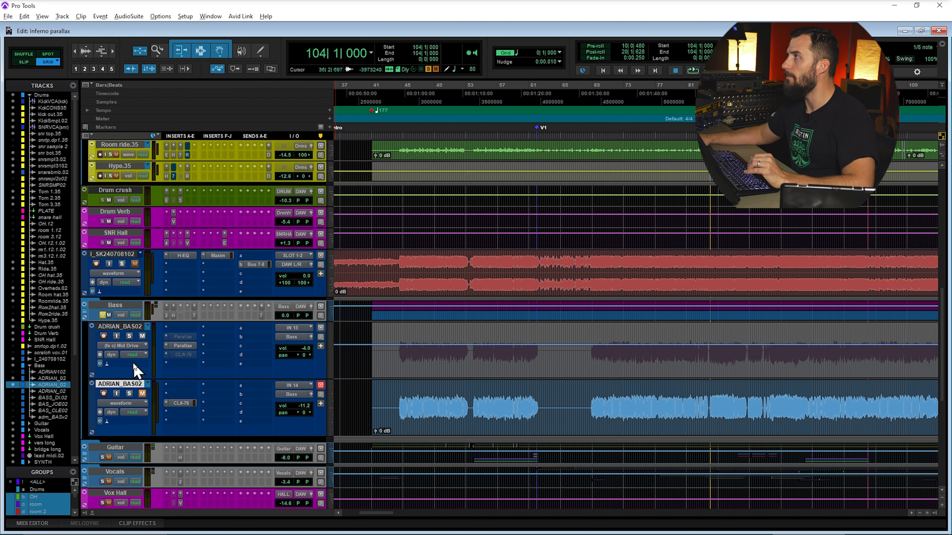
# Open Parallax on the bass DI track, set the Dynamic 57 cabinet mic to position 0.000 and distance 0.022, and view its microphone options.
pyautogui.click(182, 346)
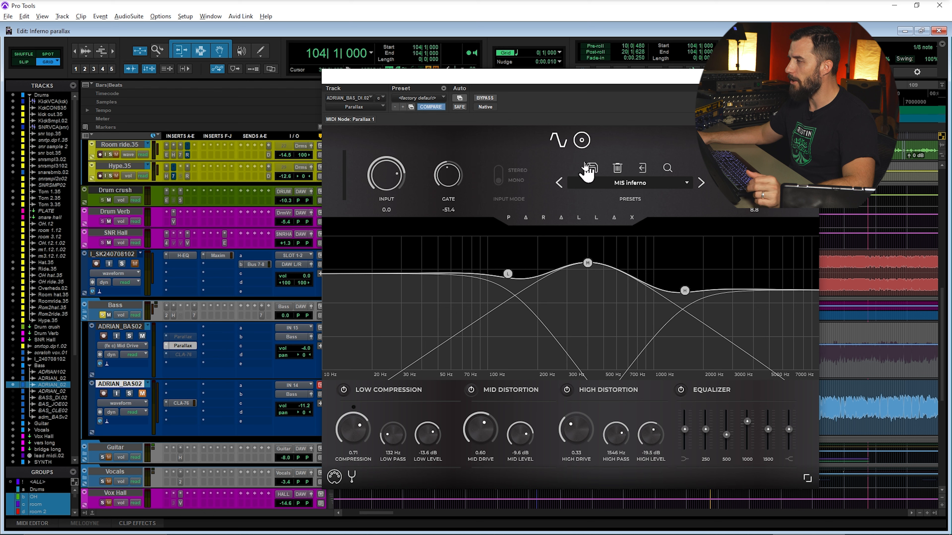
pyautogui.click(581, 142)
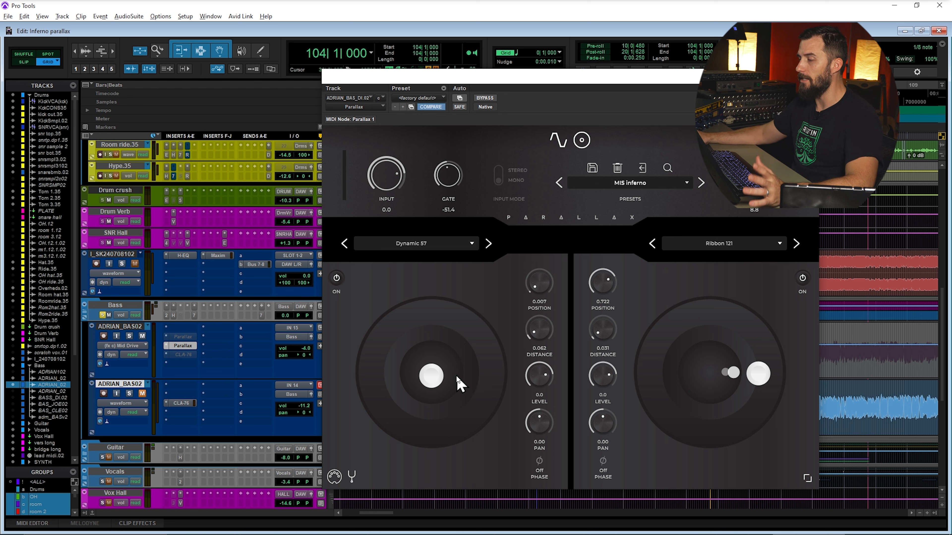
pyautogui.moveTo(432, 367)
pyautogui.mouseDown()
pyautogui.moveTo(402, 375)
pyautogui.moveTo(437, 372)
pyautogui.mouseUp()
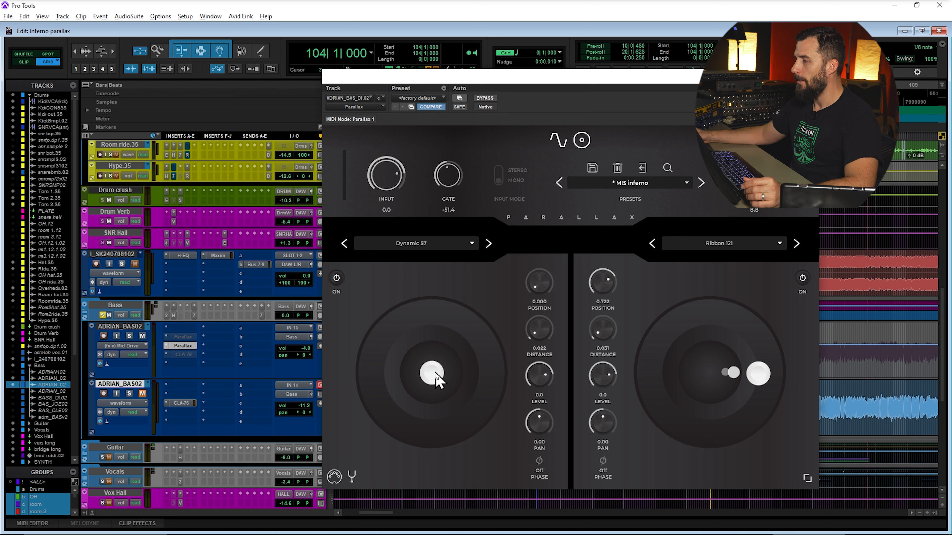
pyautogui.click(469, 245)
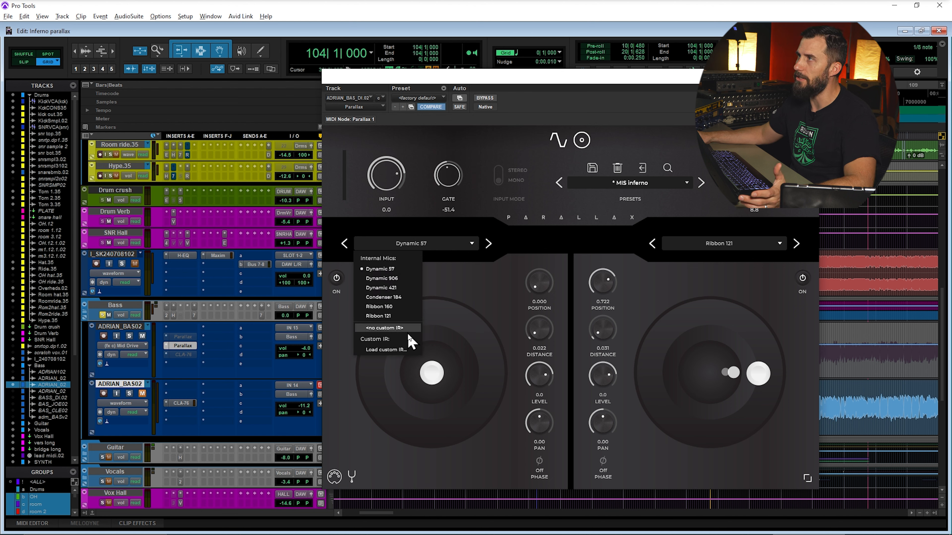
pyautogui.click(459, 289)
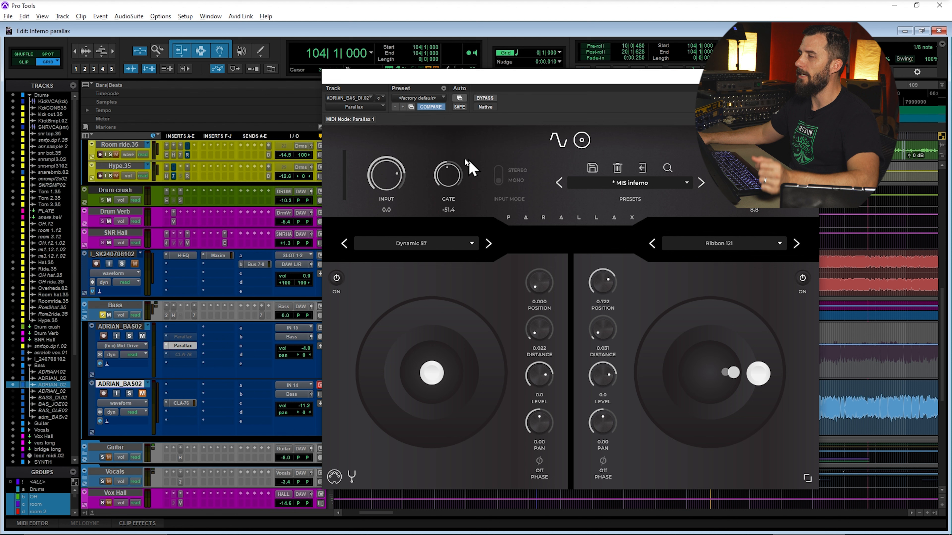
# Bypass the Equalizer, High Distortion and Mid Distortion sections in Parallax to isolate Low Compression.
pyautogui.click(557, 142)
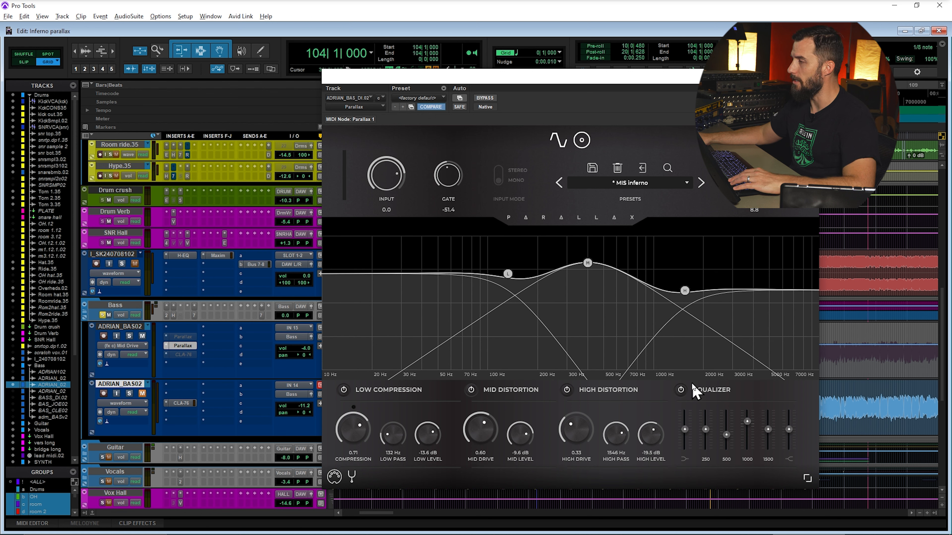
pyautogui.click(681, 389)
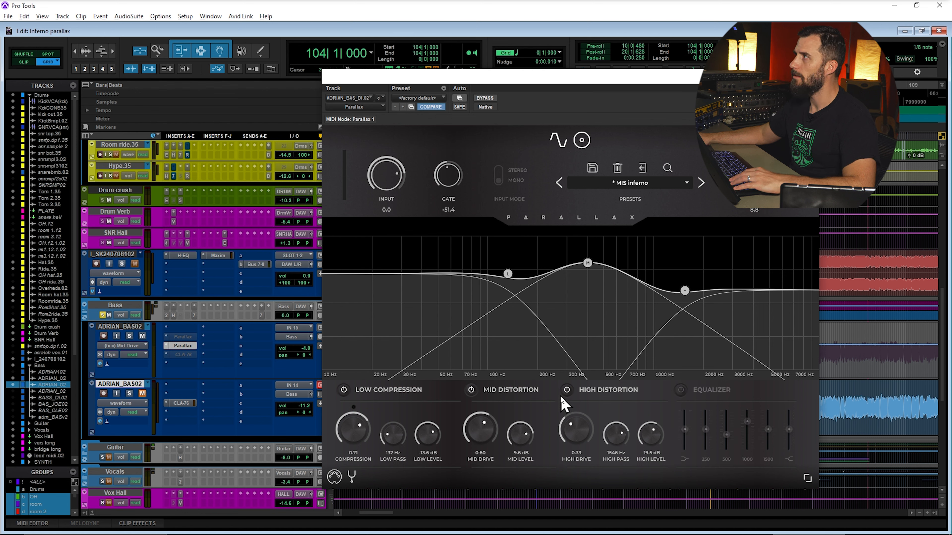
pyautogui.click(567, 390)
pyautogui.click(470, 390)
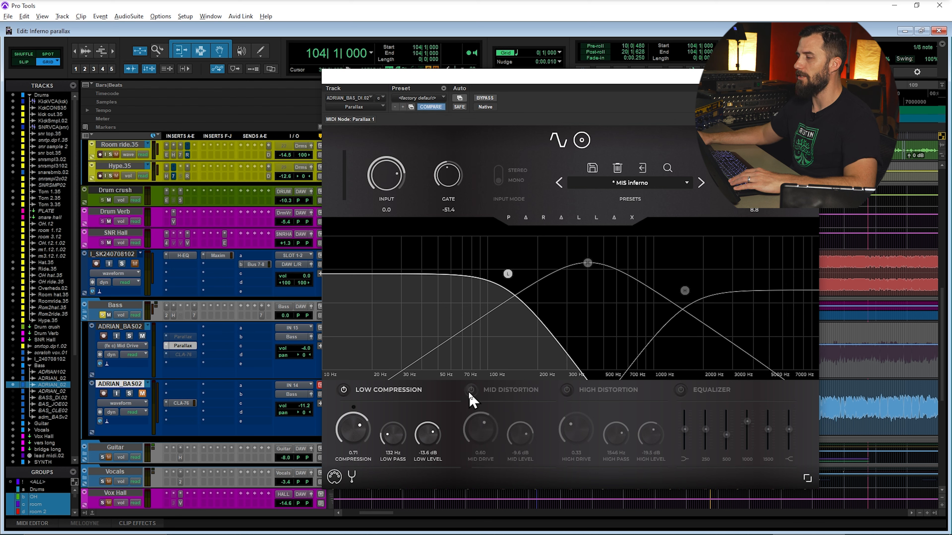
# Audition the low band with Compression at 1.00 and lower settings, and set it to 0.70.
pyautogui.press('space')
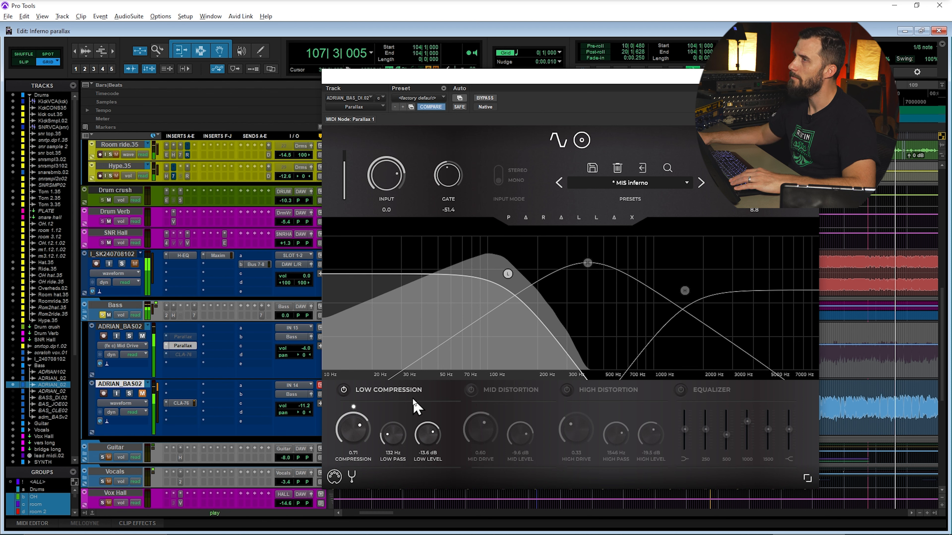
pyautogui.moveTo(350, 424); pyautogui.dragTo(363, 392)
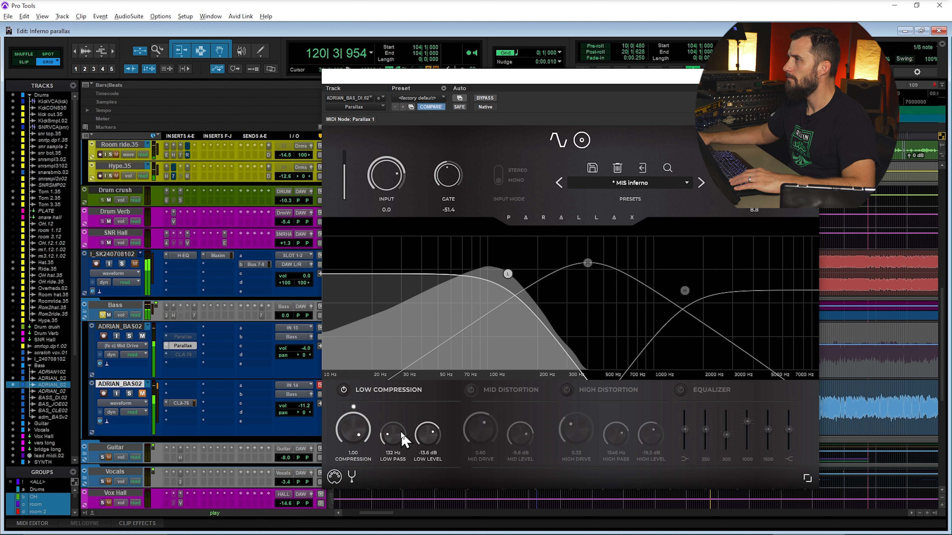
pyautogui.moveTo(340, 425); pyautogui.dragTo(352, 474)
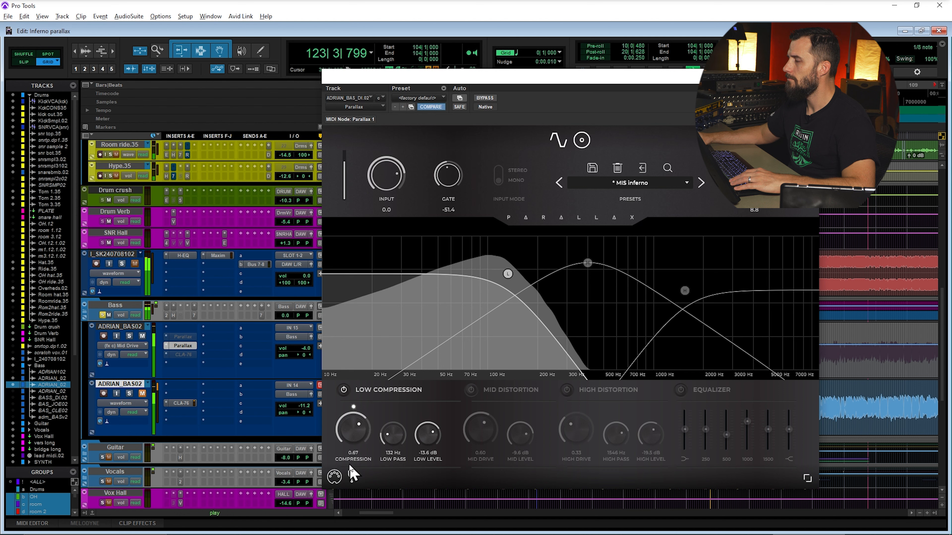
pyautogui.press('space')
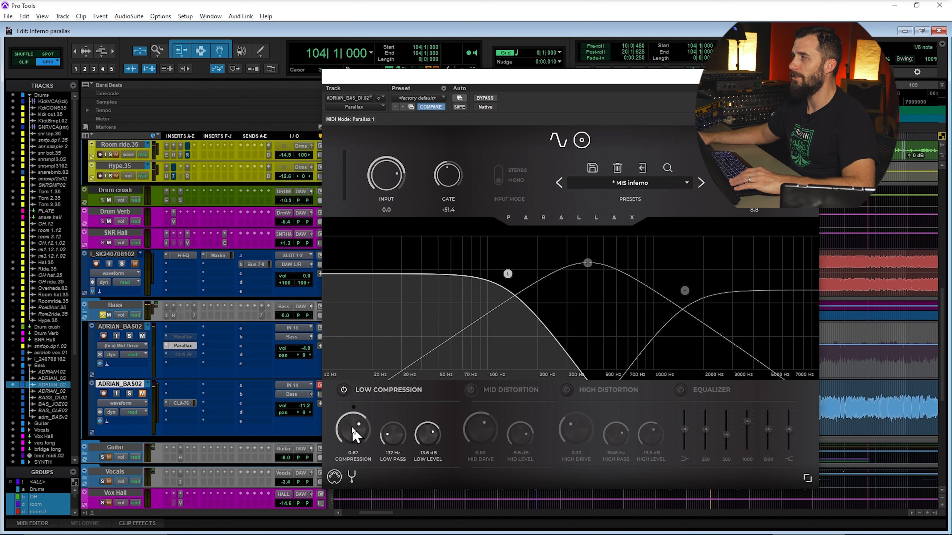
pyautogui.scroll(-1, 352, 423)
pyautogui.scroll(-4, 352, 425)
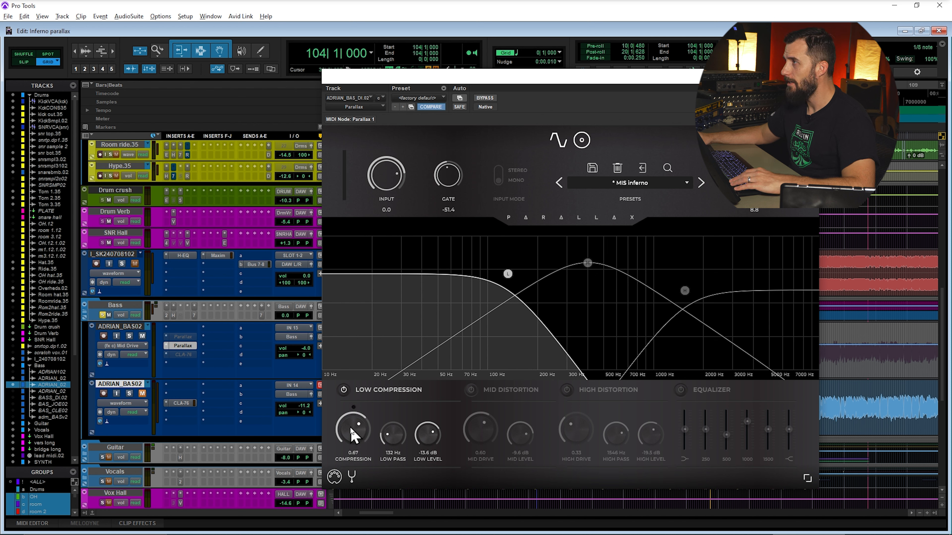
pyautogui.scroll(-2, 352, 438)
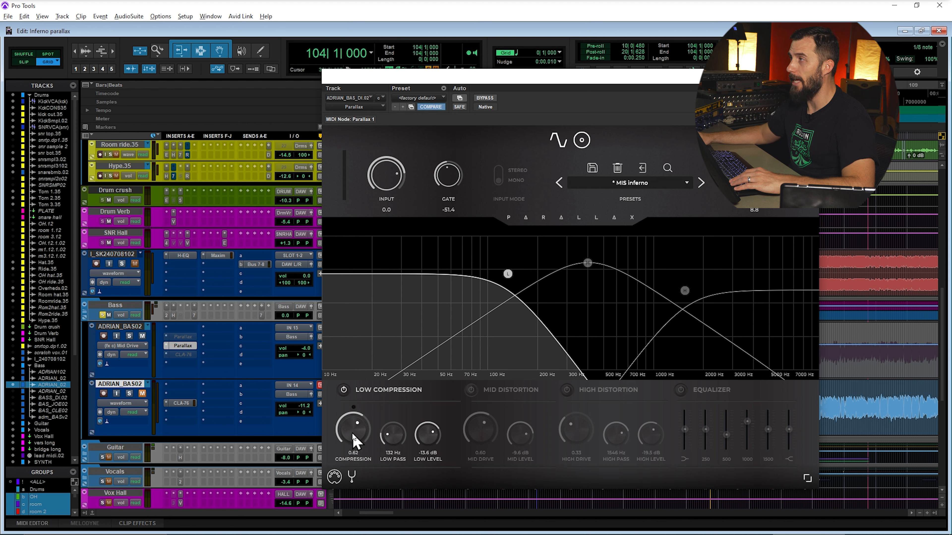
pyautogui.scroll(1, 353, 433)
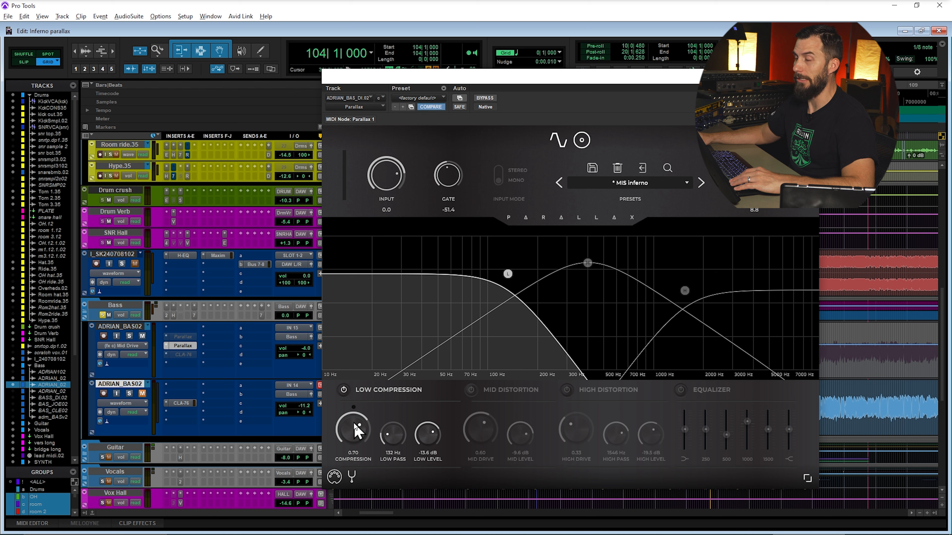
# Isolate the Mid Distortion band and audition it while varying Mid Drive, returning it to 0.60.
pyautogui.click(344, 390)
pyautogui.click(471, 390)
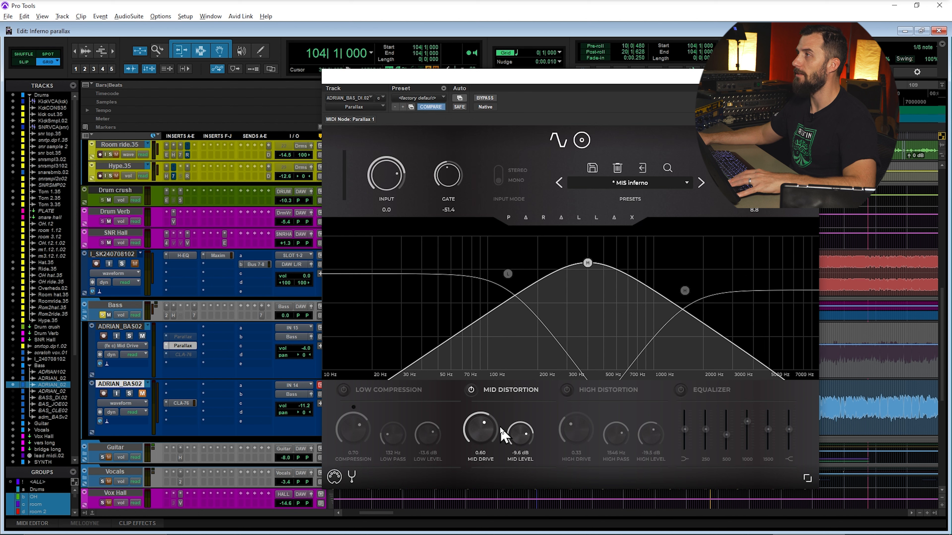
pyautogui.press('space')
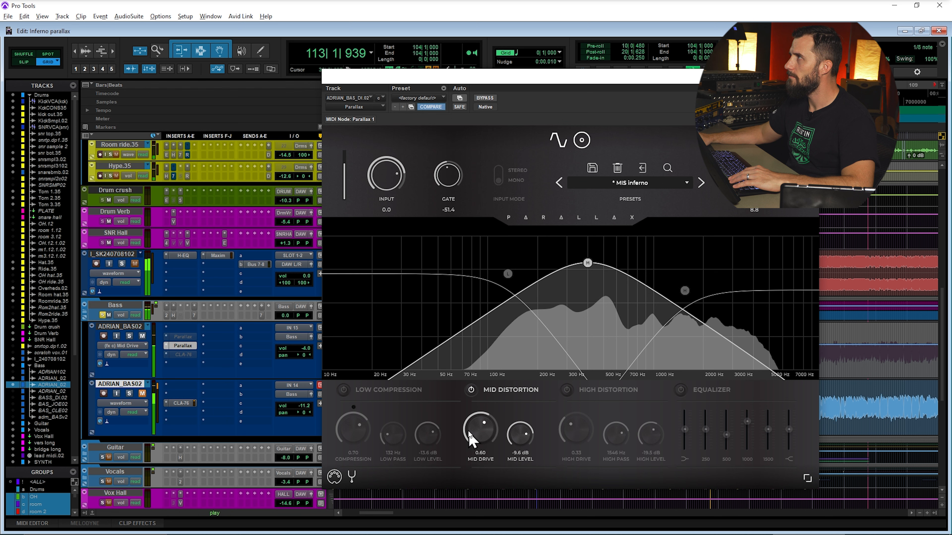
pyautogui.moveTo(470, 437); pyautogui.dragTo(505, 433)
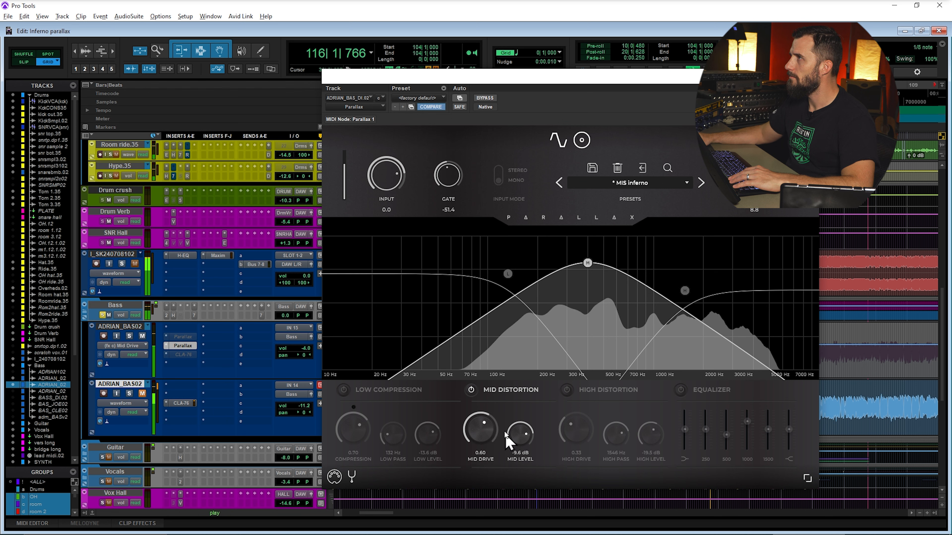
pyautogui.press('space')
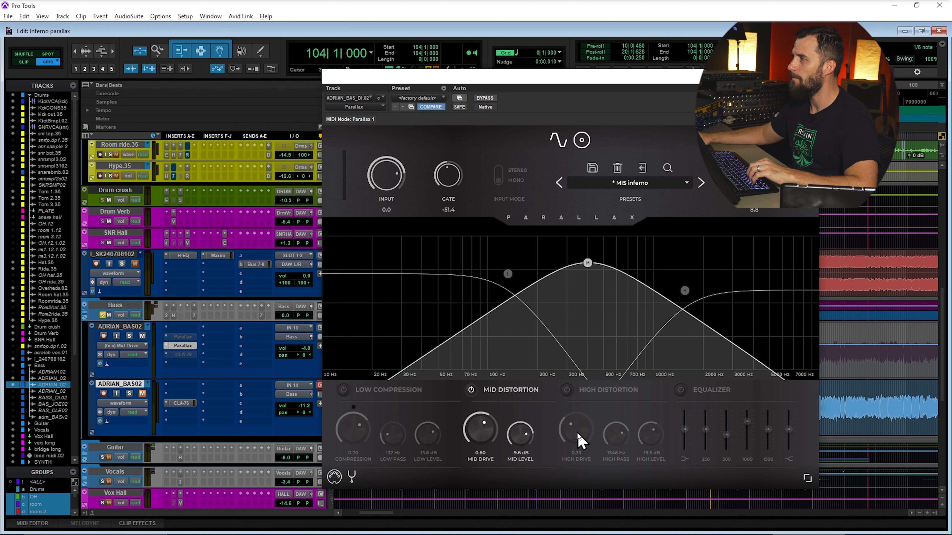
# Isolate the High Distortion band and set High Drive to 0.35 during playback.
pyautogui.click(471, 389)
pyautogui.click(567, 390)
pyautogui.press('space')
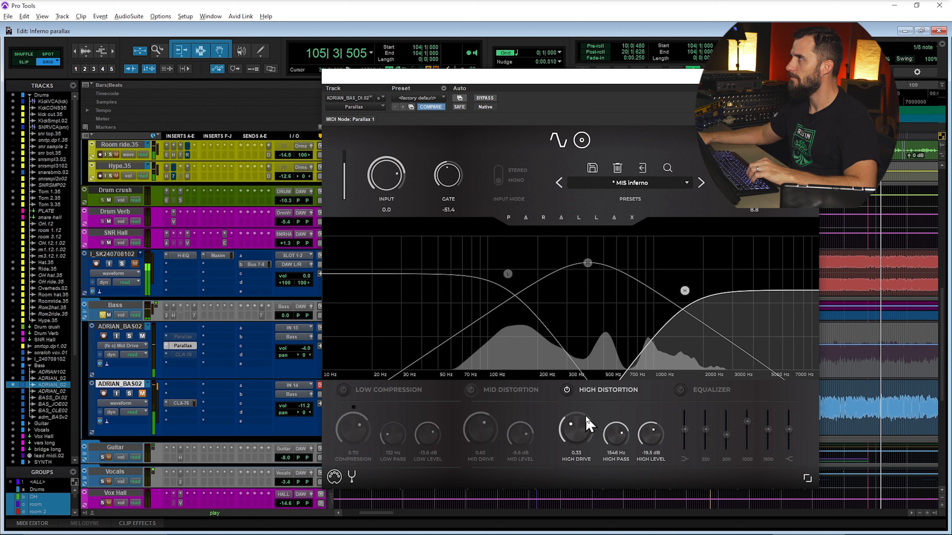
pyautogui.moveTo(577, 437); pyautogui.dragTo(612, 439)
pyautogui.press('space')
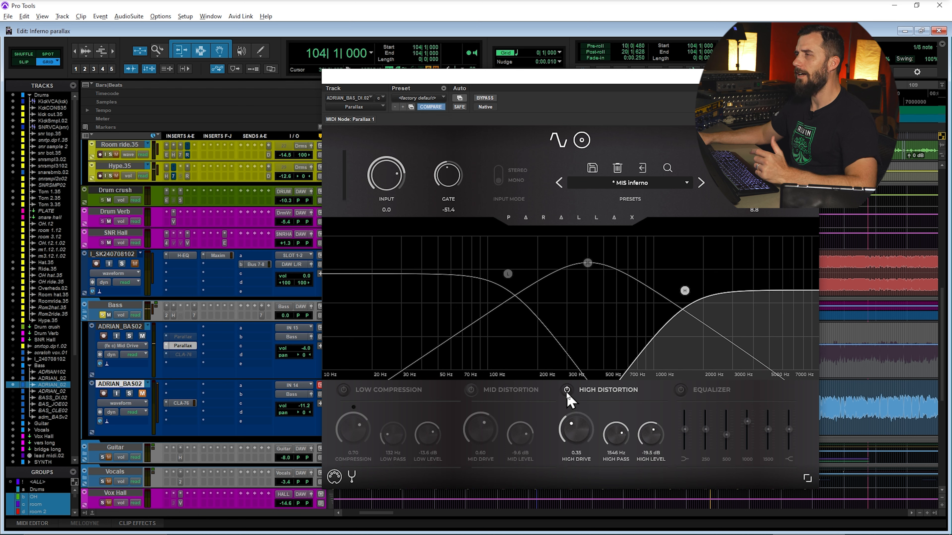
# Turn the Mid Distortion and Low Compression bands back on alongside High Distortion.
pyautogui.click(470, 390)
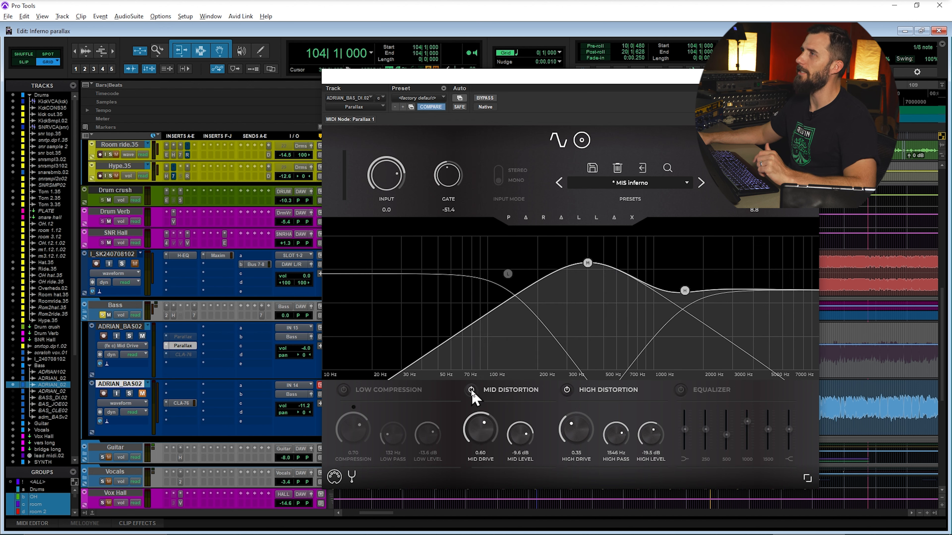
pyautogui.click(344, 390)
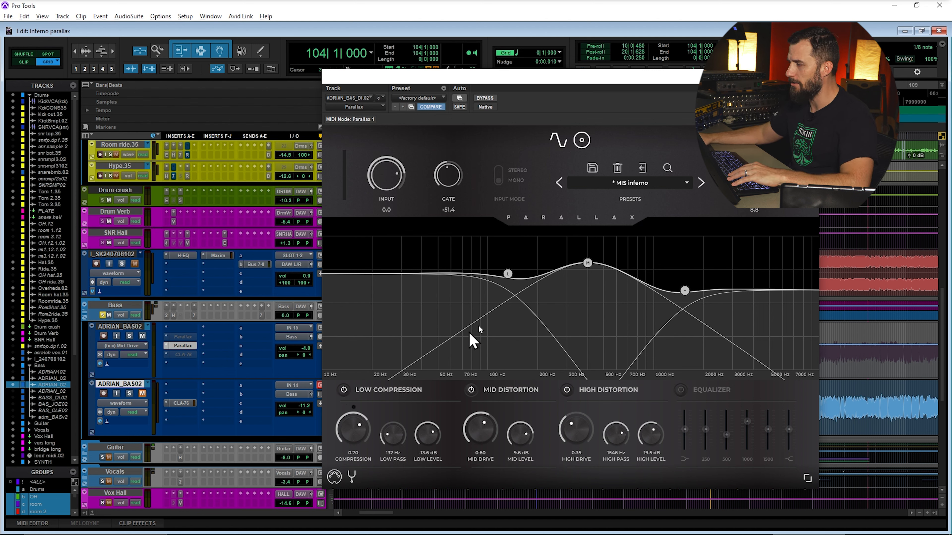
# During playback, lower the low band's Low Pass to 86 Hz and try shifting the mid band, undoing that shift.
pyautogui.press('space')
pyautogui.moveTo(508, 274); pyautogui.dragTo(479, 273)
pyautogui.moveTo(587, 266); pyautogui.dragTo(570, 238)
pyautogui.hotkey('ctrl', 'z')
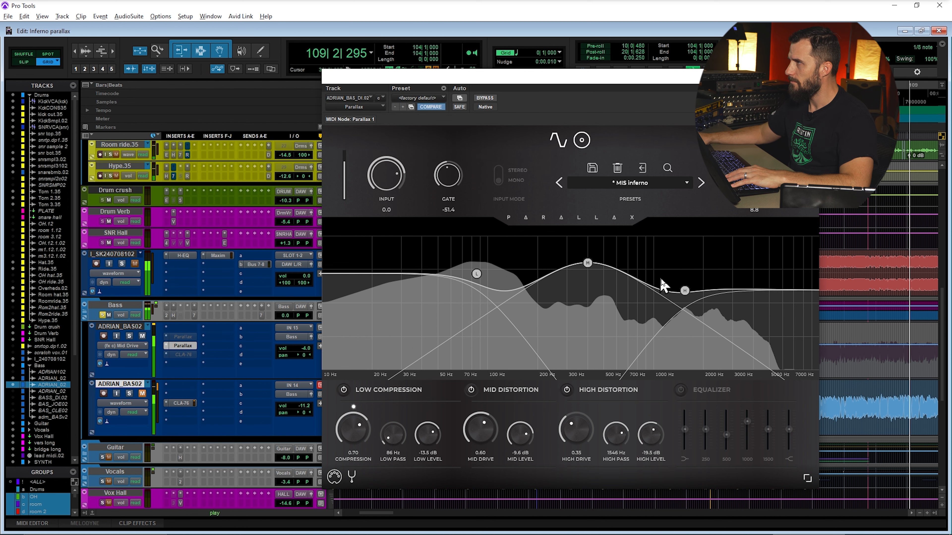
# Set High Pass to 1996 Hz and High Level to -15.3 dB, and audition Low Level at -23.1 dB before raising it again.
pyautogui.moveTo(681, 289); pyautogui.dragTo(702, 277)
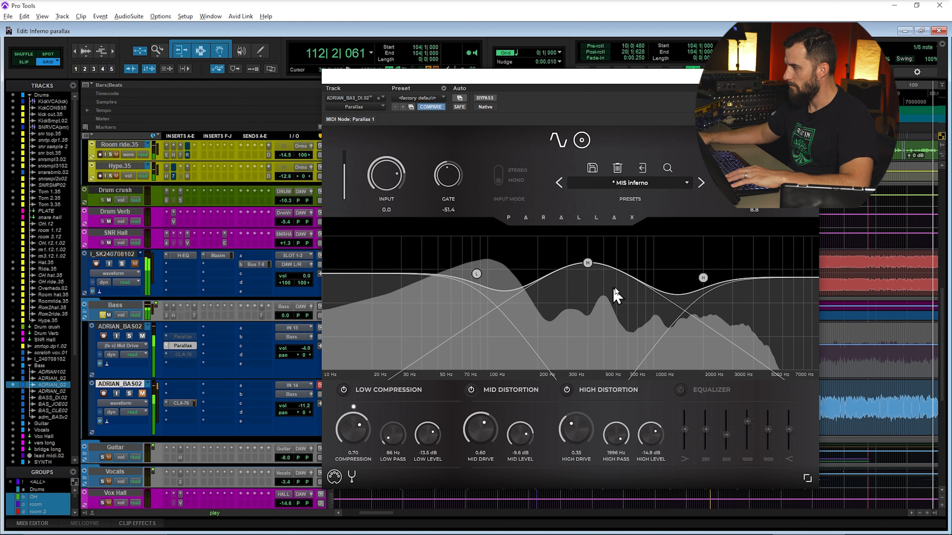
pyautogui.moveTo(702, 279)
pyautogui.mouseDown()
pyautogui.moveTo(699, 239)
pyautogui.moveTo(704, 282)
pyautogui.mouseUp()
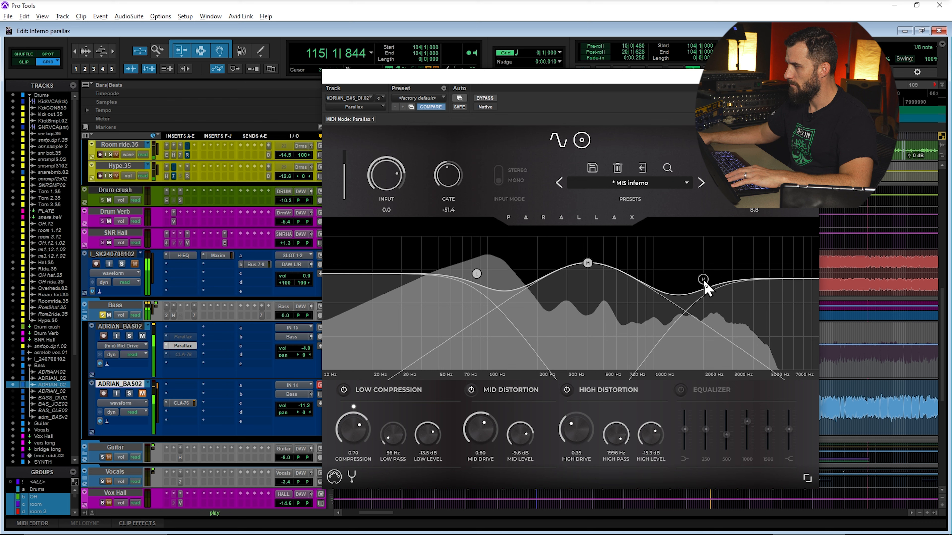
pyautogui.moveTo(477, 276); pyautogui.dragTo(476, 307)
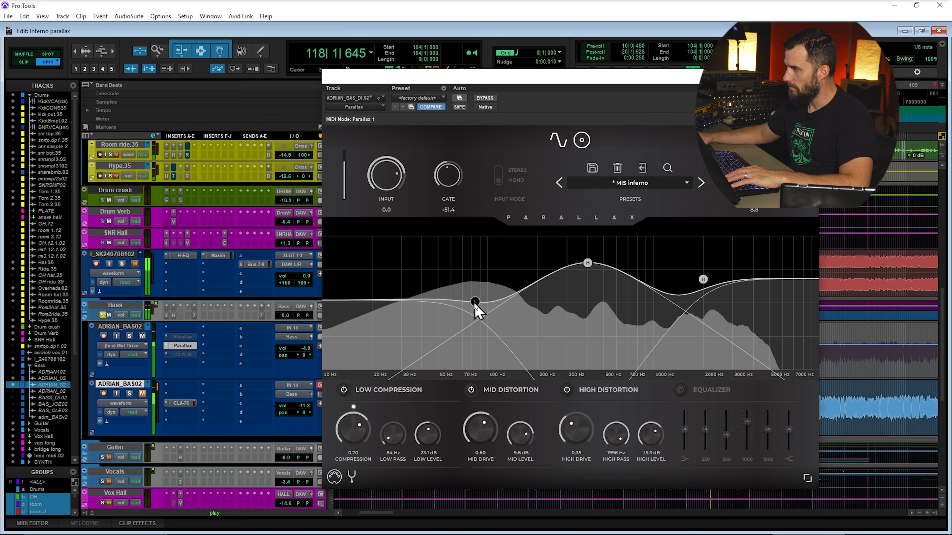
pyautogui.moveTo(474, 303); pyautogui.dragTo(483, 278)
pyautogui.press('space')
# Reload the MIS inferno preset and briefly play the bass through it.
pyautogui.click(629, 183)
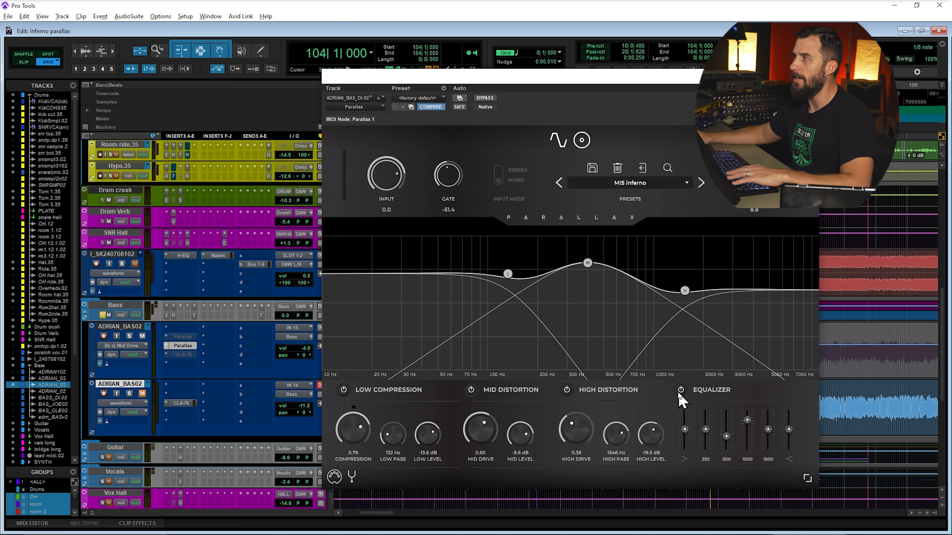
pyautogui.press('space')
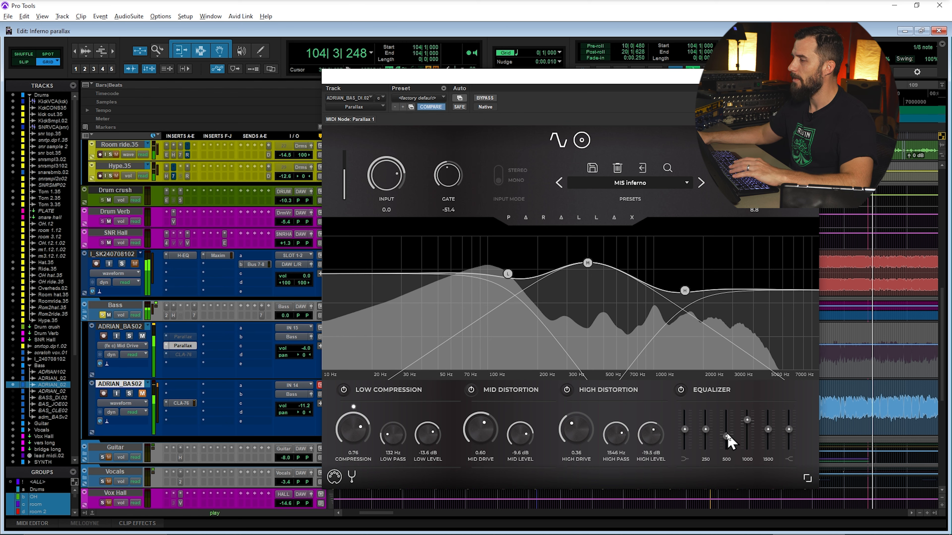
pyautogui.press('space')
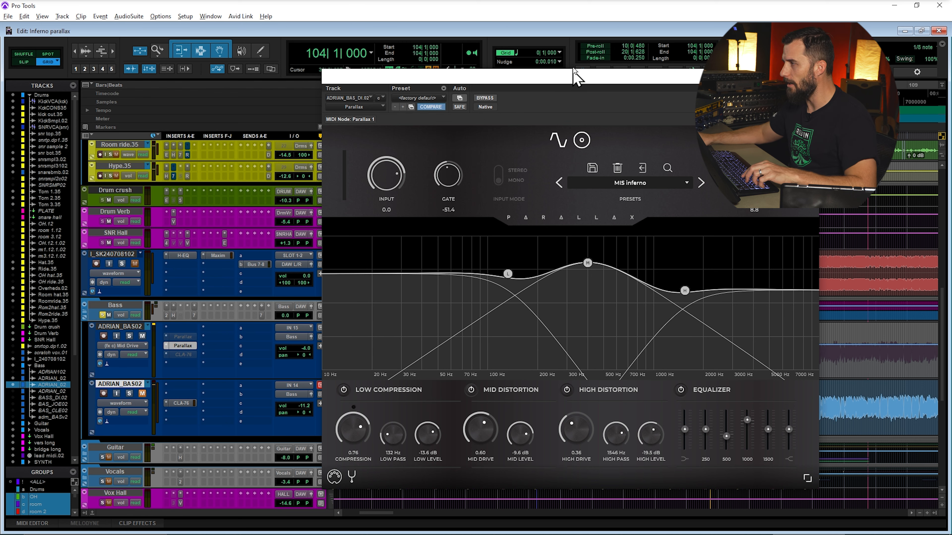
# Place the playback position at the start of the first bass passage on the lower bass track and play with Parallax in view.
pyautogui.moveTo(595, 80); pyautogui.dragTo(833, 95)
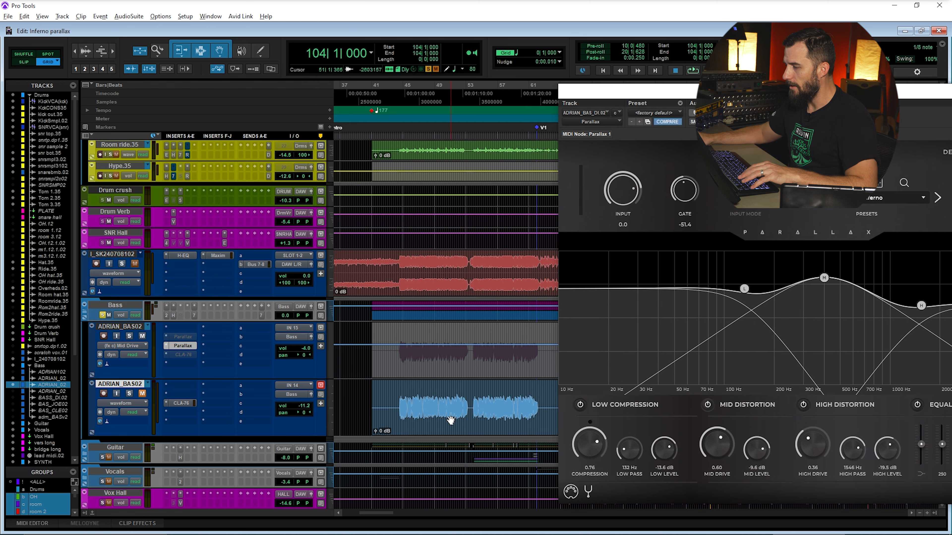
pyautogui.click(393, 404)
pyautogui.press('Tab')
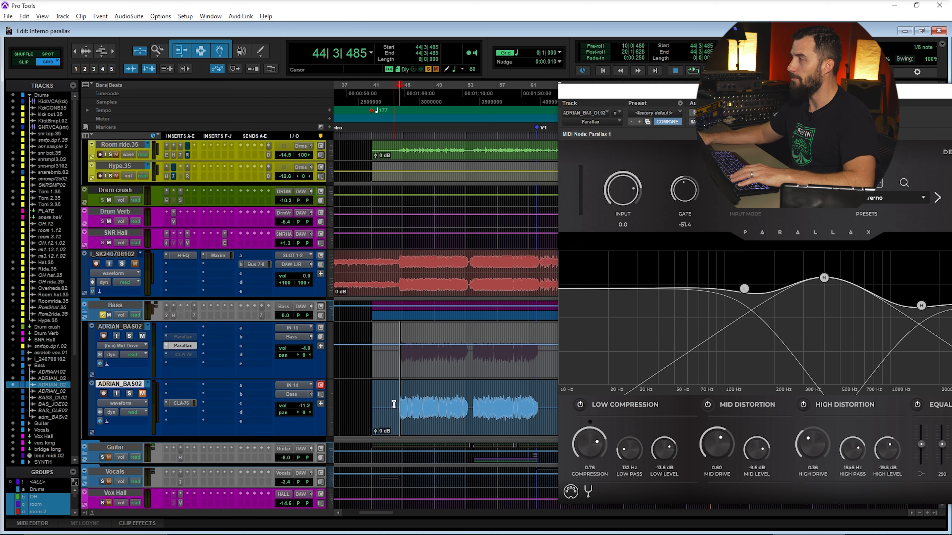
pyautogui.press('space')
pyautogui.moveTo(727, 95); pyautogui.dragTo(495, 73)
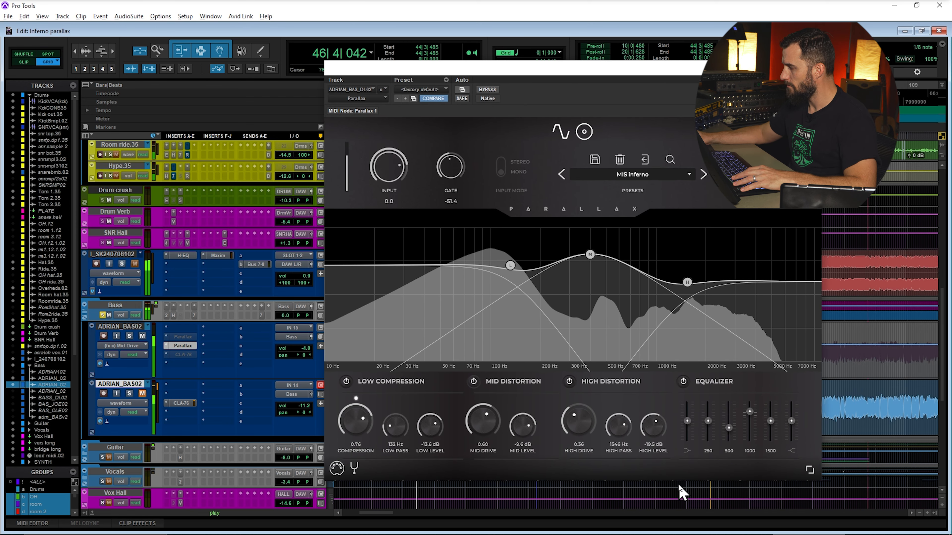
# Audition changes to the equalizer sliders, including a 250 boost, during playback and return them to the preset's positions.
pyautogui.moveTo(730, 435); pyautogui.dragTo(708, 405)
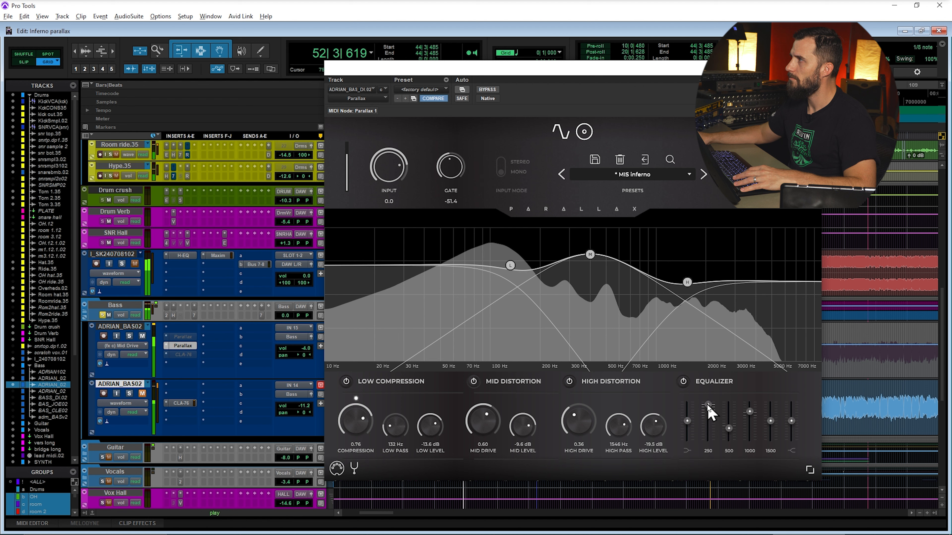
pyautogui.moveTo(708, 404); pyautogui.dragTo(687, 420)
pyautogui.moveTo(748, 413)
pyautogui.mouseDown()
pyautogui.moveTo(753, 434)
pyautogui.moveTo(750, 412)
pyautogui.mouseUp()
pyautogui.doubleClick(748, 434)
pyautogui.press('space')
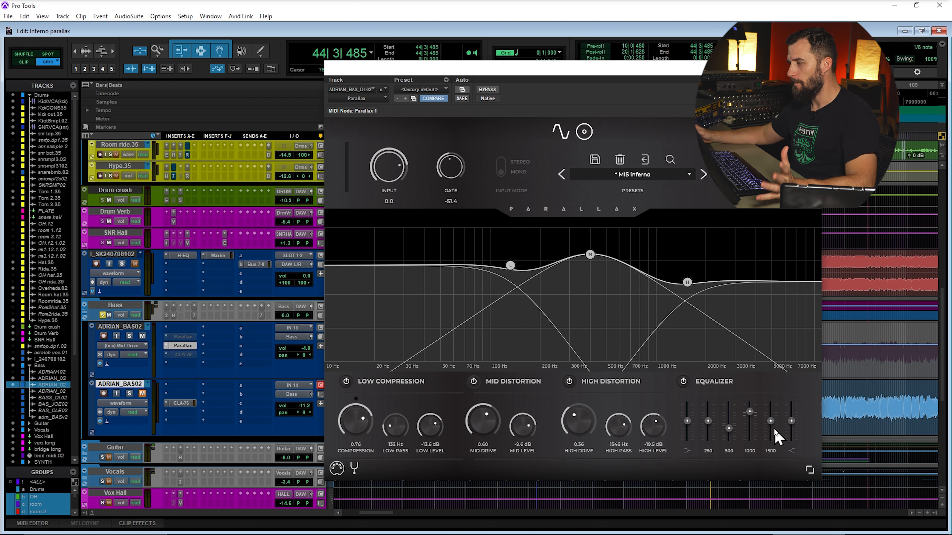
# Show the cabinet section, disable the Ribbon 121 microphone, and set the Dynamic 57 distance to 0.076 during playback.
pyautogui.click(584, 135)
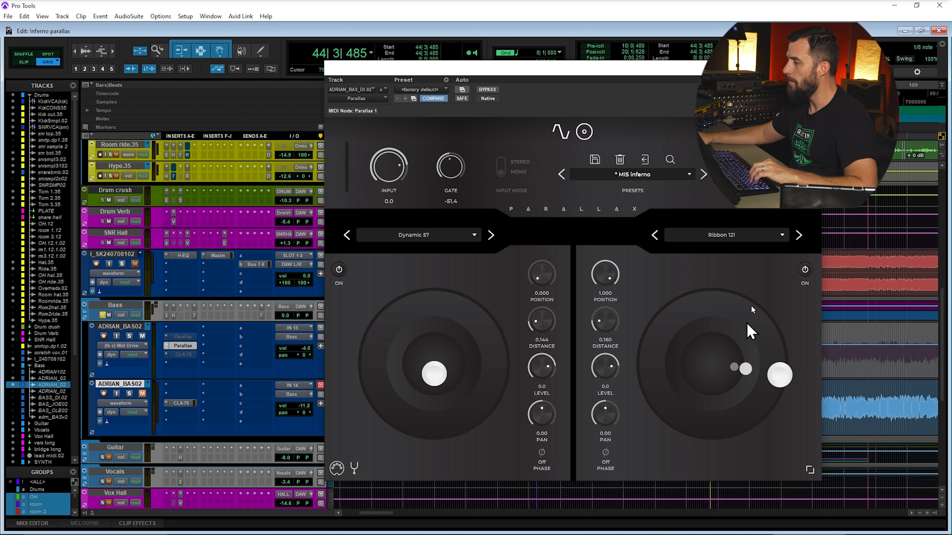
pyautogui.click(804, 270)
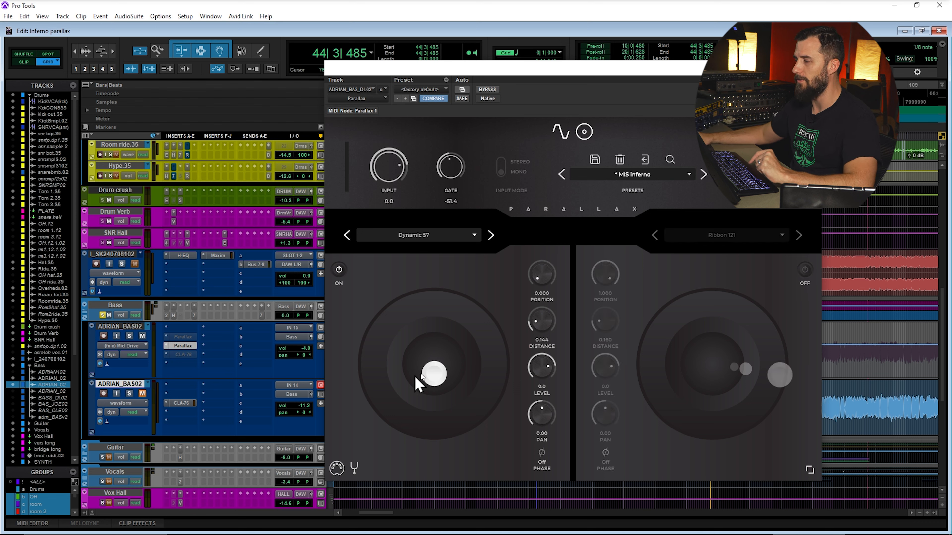
pyautogui.press('space')
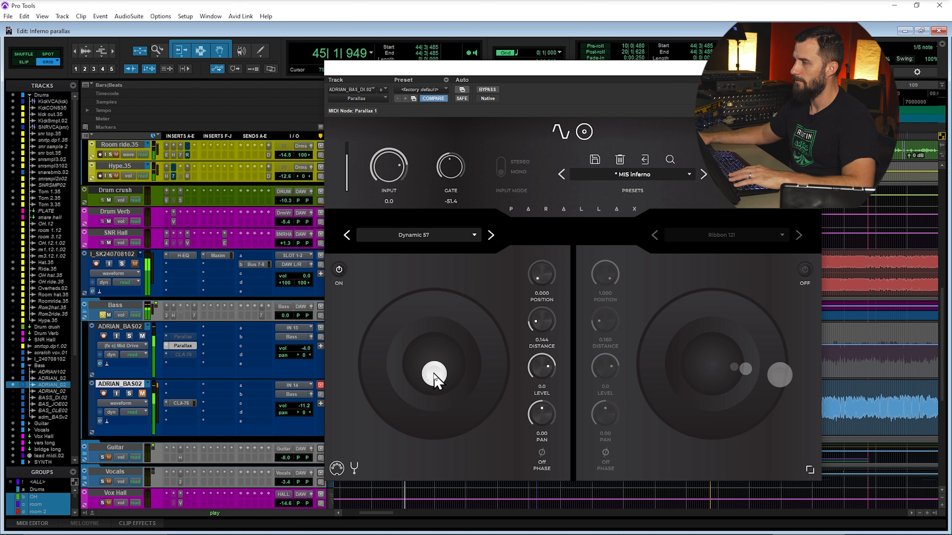
pyautogui.moveTo(427, 372)
pyautogui.mouseDown()
pyautogui.moveTo(346, 391)
pyautogui.moveTo(378, 452)
pyautogui.moveTo(394, 443)
pyautogui.moveTo(417, 382)
pyautogui.moveTo(392, 373)
pyautogui.moveTo(339, 379)
pyautogui.moveTo(415, 376)
pyautogui.mouseUp()
pyautogui.press('space')
# Disable Dynamic 57, enable Ribbon 121, and set its distance to 0.939 during playback.
pyautogui.click(339, 269)
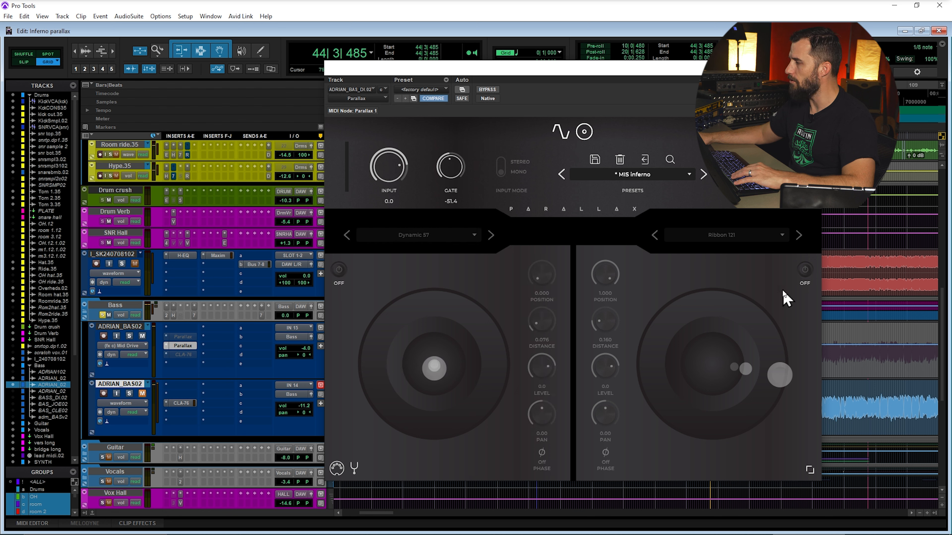
pyautogui.click(804, 271)
pyautogui.press('space')
pyautogui.moveTo(779, 375); pyautogui.dragTo(783, 449)
pyautogui.press('space')
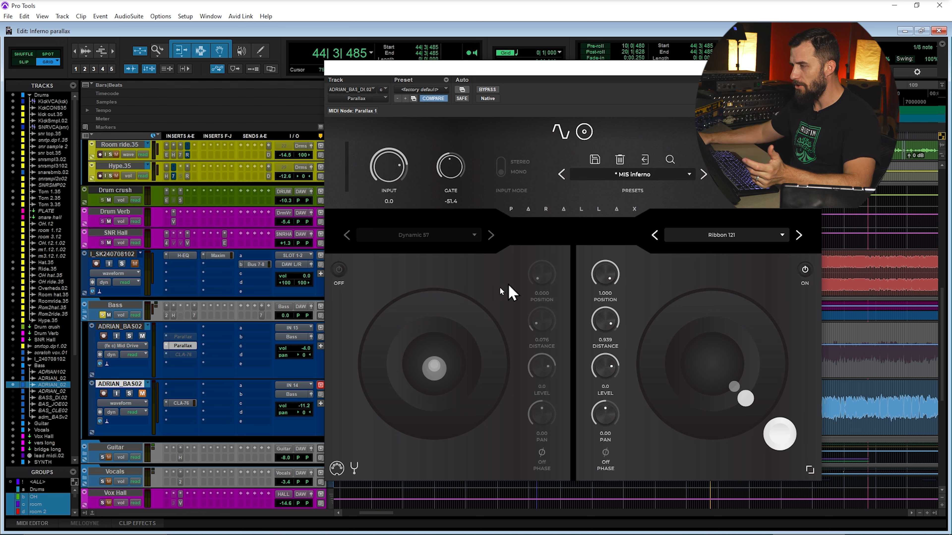
# Turn off both cabinet microphones and listen to the bass without cabinet simulation.
pyautogui.click(338, 271)
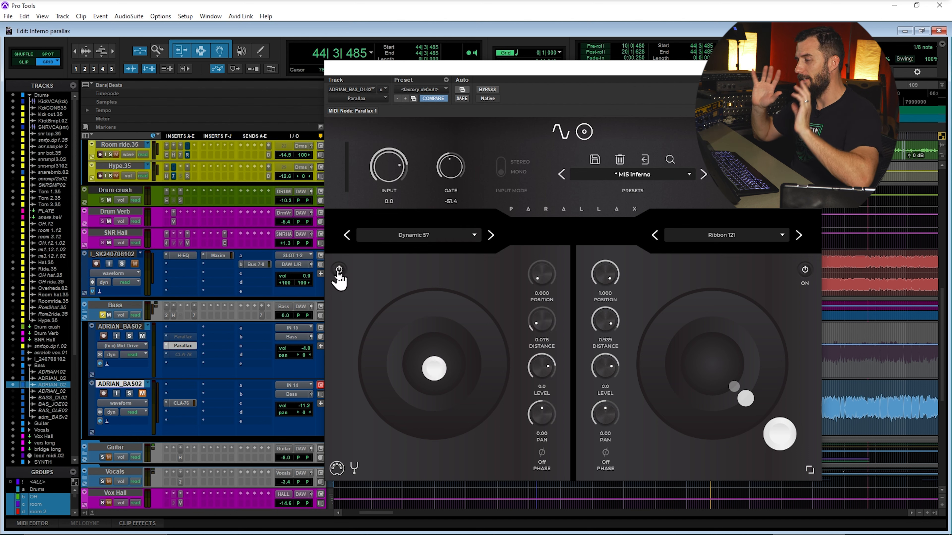
pyautogui.click(339, 270)
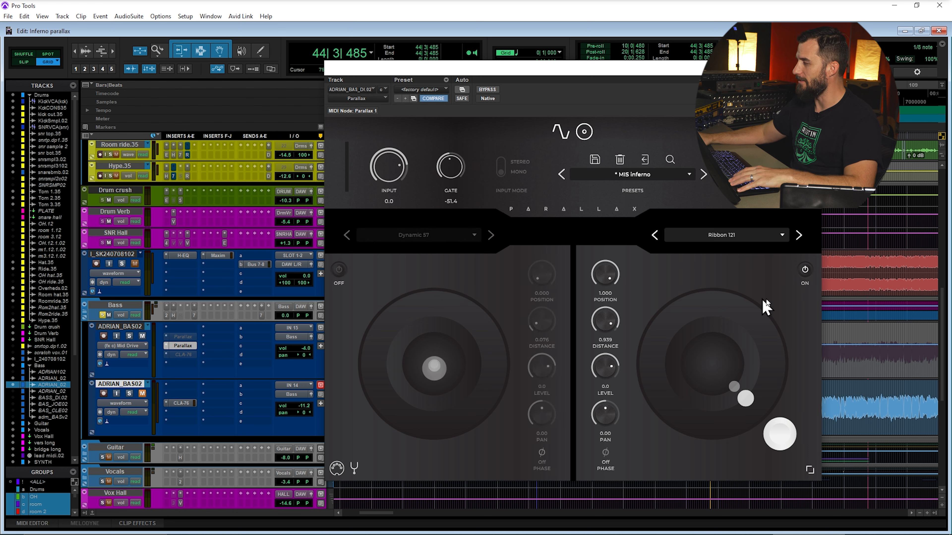
pyautogui.click(804, 270)
pyautogui.press('space')
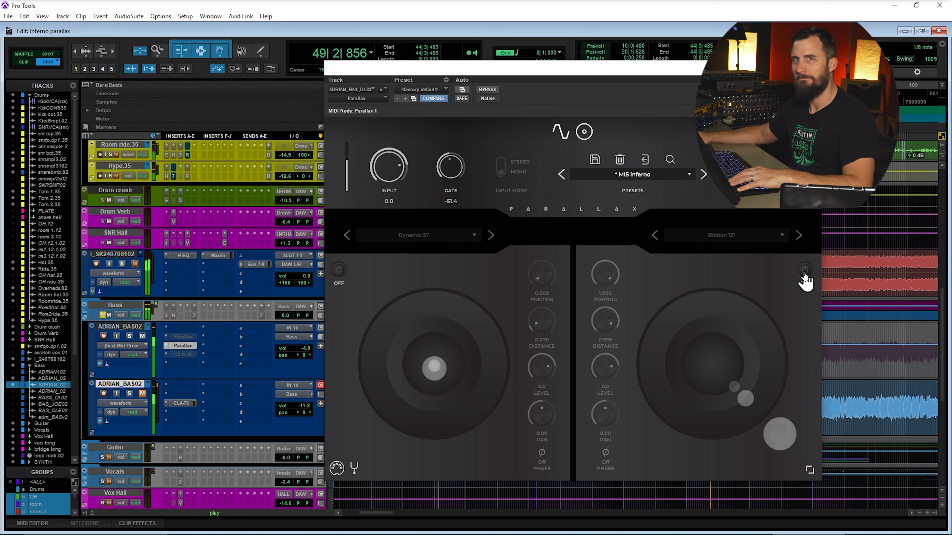
pyautogui.press('space')
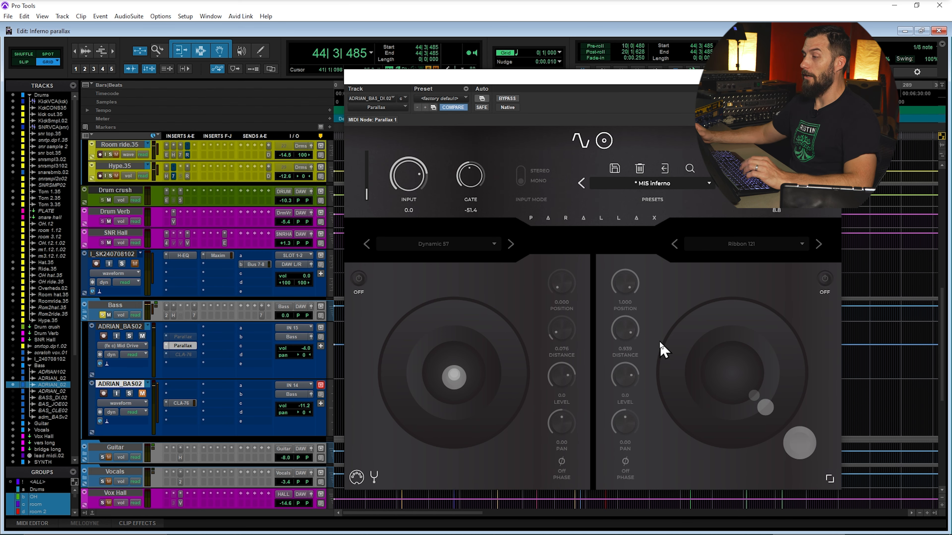
# Turn the Ribbon 121 and Dynamic 57 microphones back on and close the Parallax window.
pyautogui.click(825, 278)
pyautogui.click(359, 278)
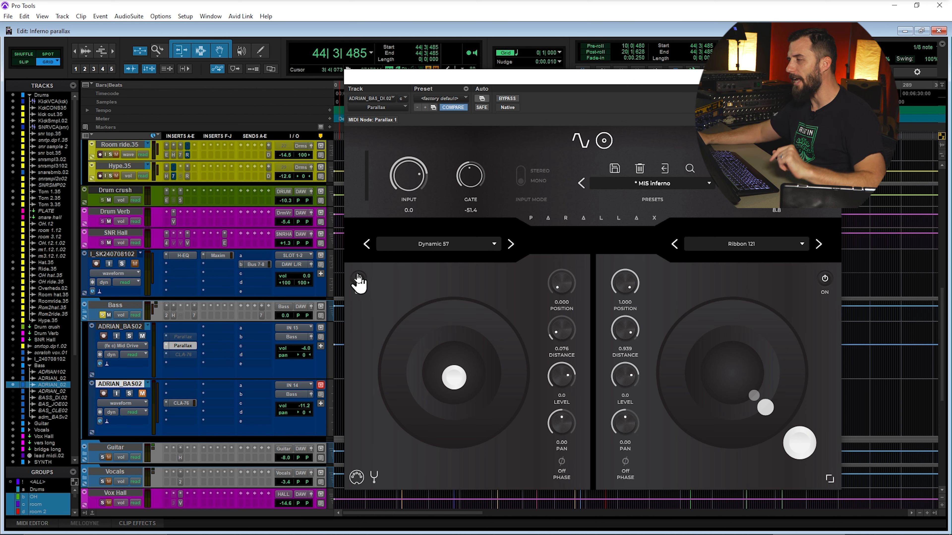
pyautogui.hotkey('ctrl', 'w')
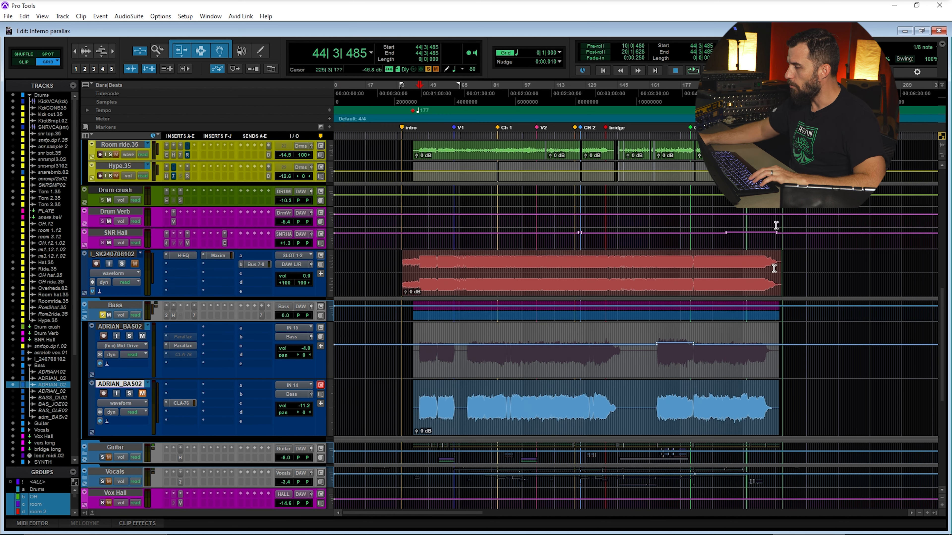
# Unsolo the Bass folder, solo the I_SK240708102 track, and play it from bar 156, ahead of the last bass passage.
pyautogui.click(102, 315)
pyautogui.click(122, 264)
pyautogui.click(633, 353)
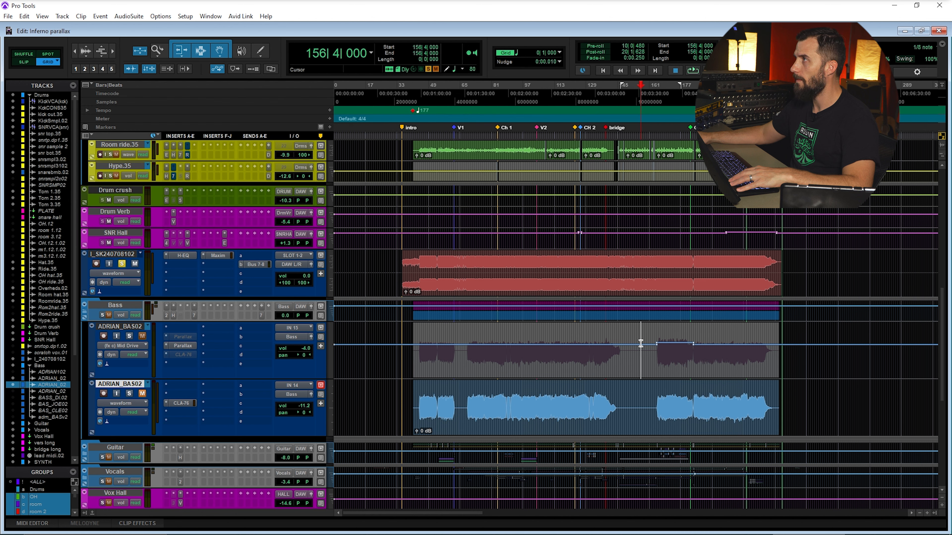
pyautogui.press('space')
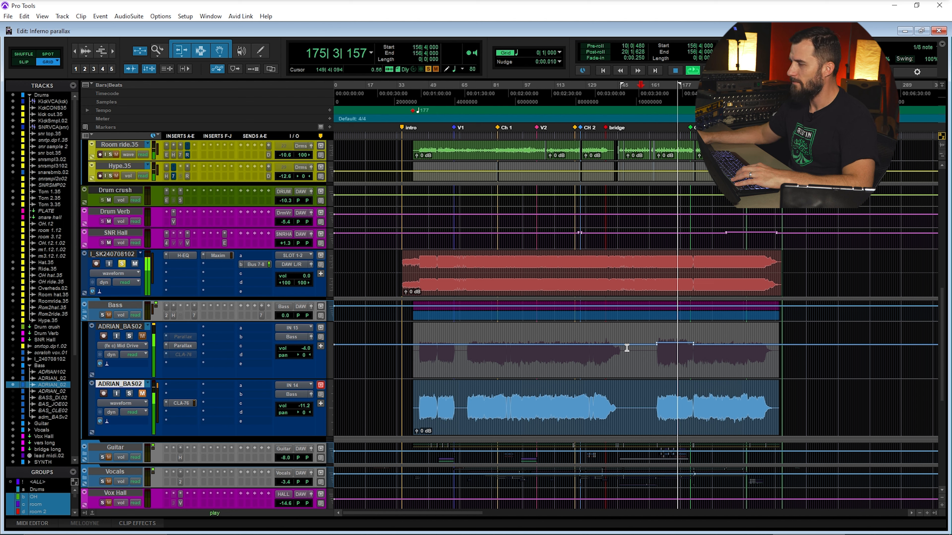
pyautogui.press('space')
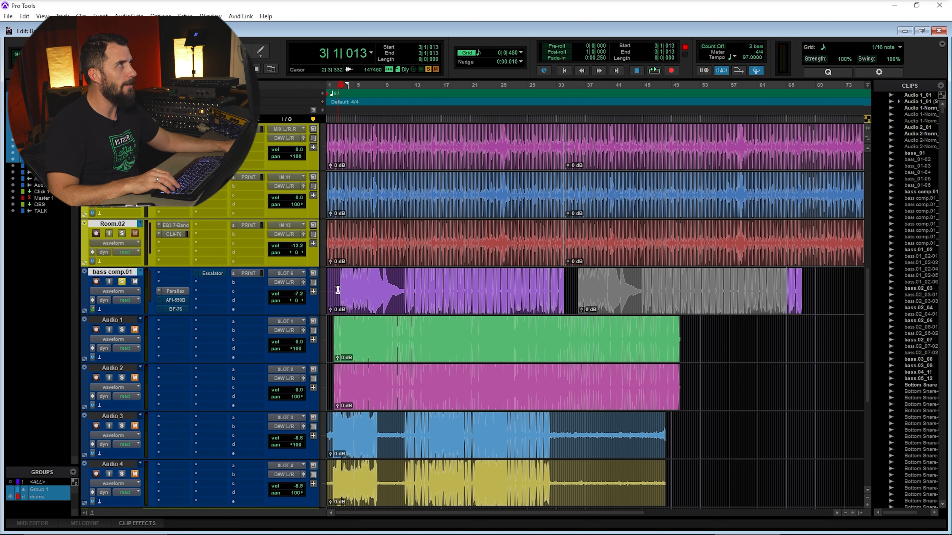
# In the second session, play the bass comp.01 track from near its start and open its Parallax insert.
pyautogui.click(333, 283)
pyautogui.press('space')
pyautogui.click(176, 291)
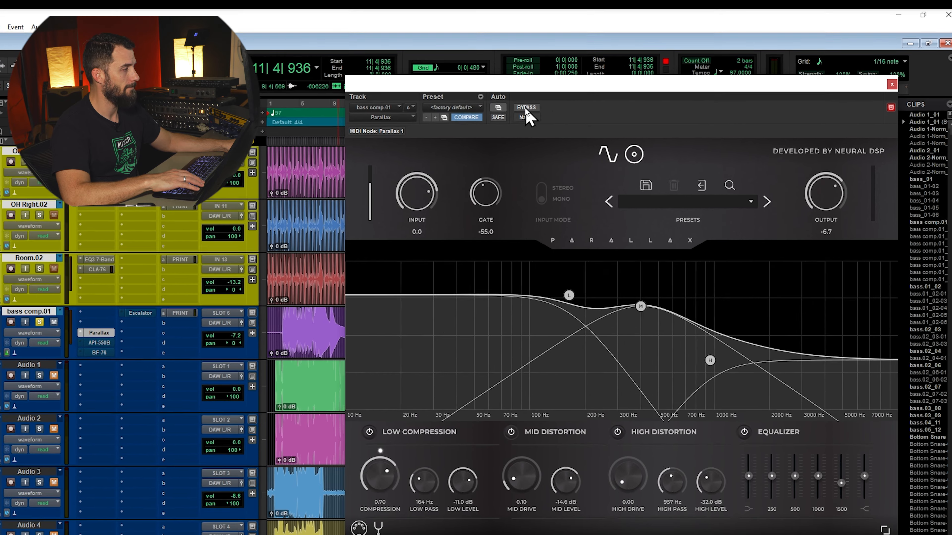
# Compare the bass comp.01 tone with Parallax bypassed and active during playback, leaving the plug-in active.
pyautogui.press('space')
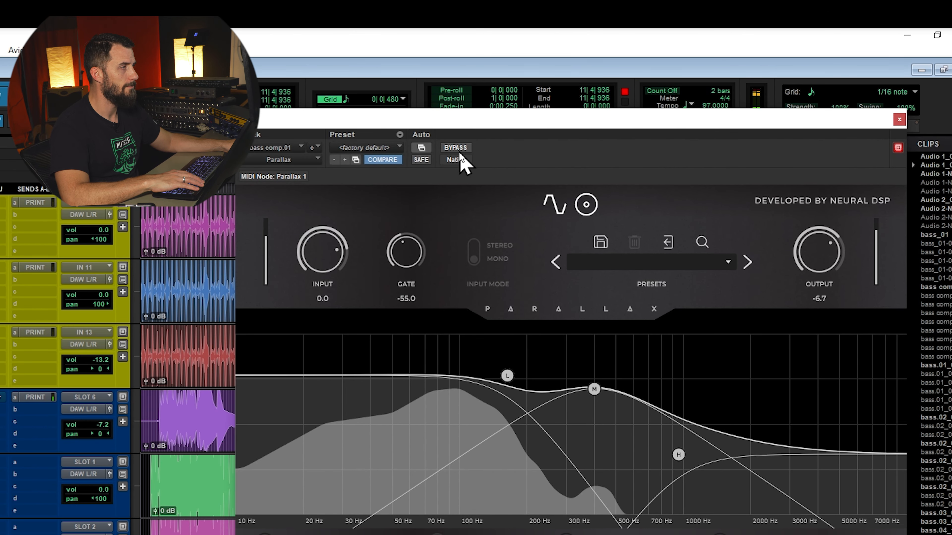
pyautogui.click(455, 150)
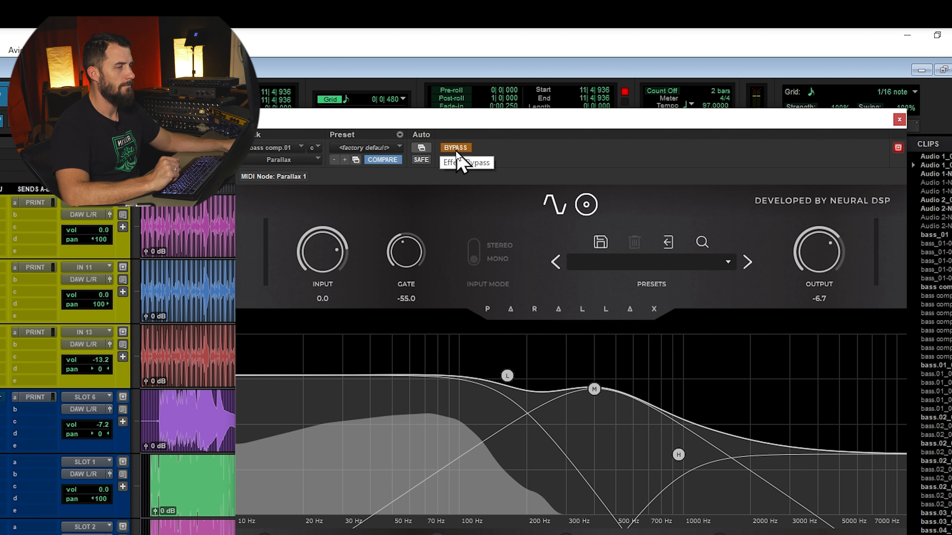
pyautogui.click(456, 150)
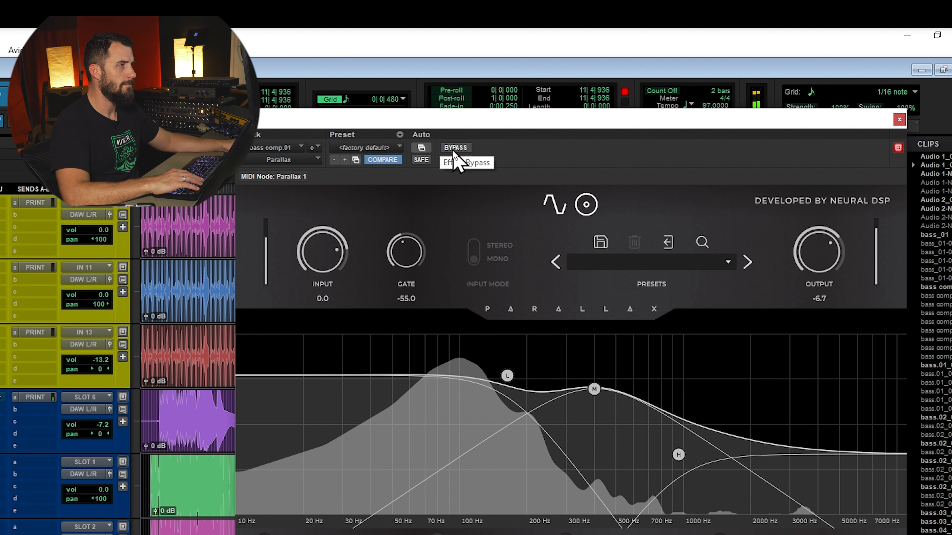
pyautogui.click(454, 150)
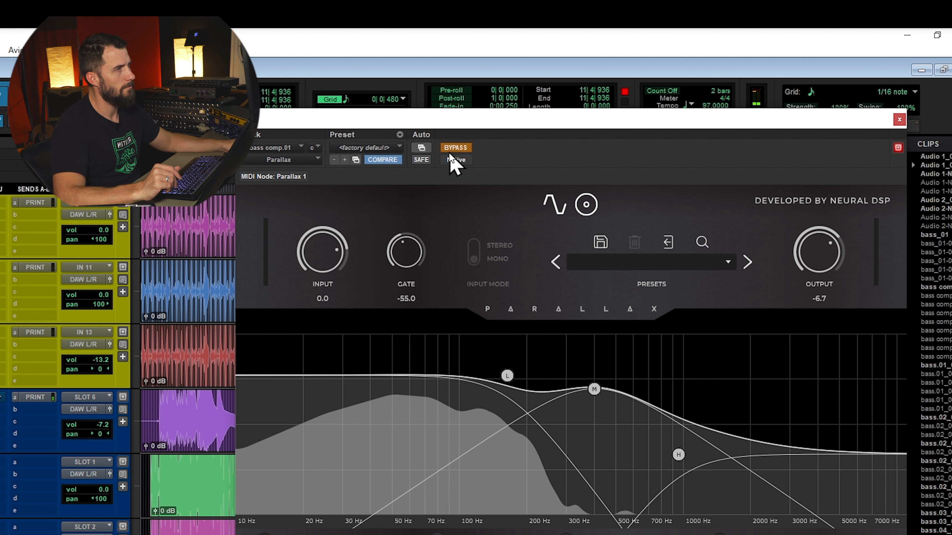
pyautogui.click(455, 149)
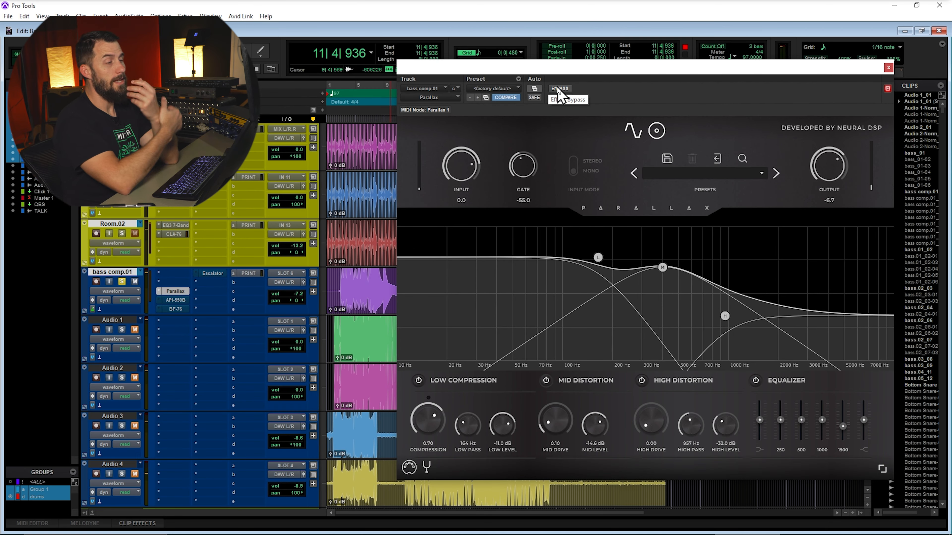